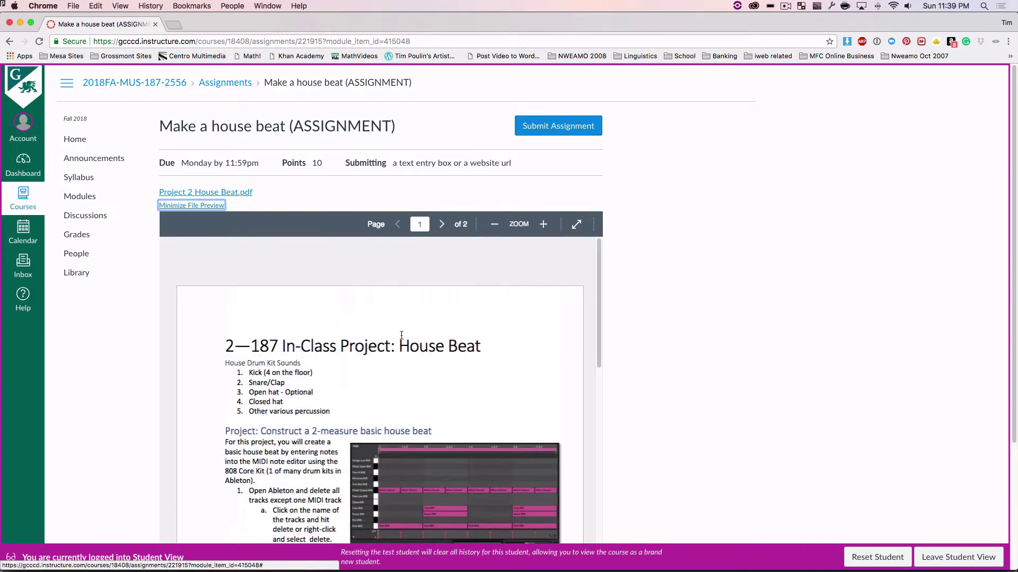
Step: Download Project 2 House Beat.pdf from the Make a house beat assignment and scroll its preview
left_click(243, 194)
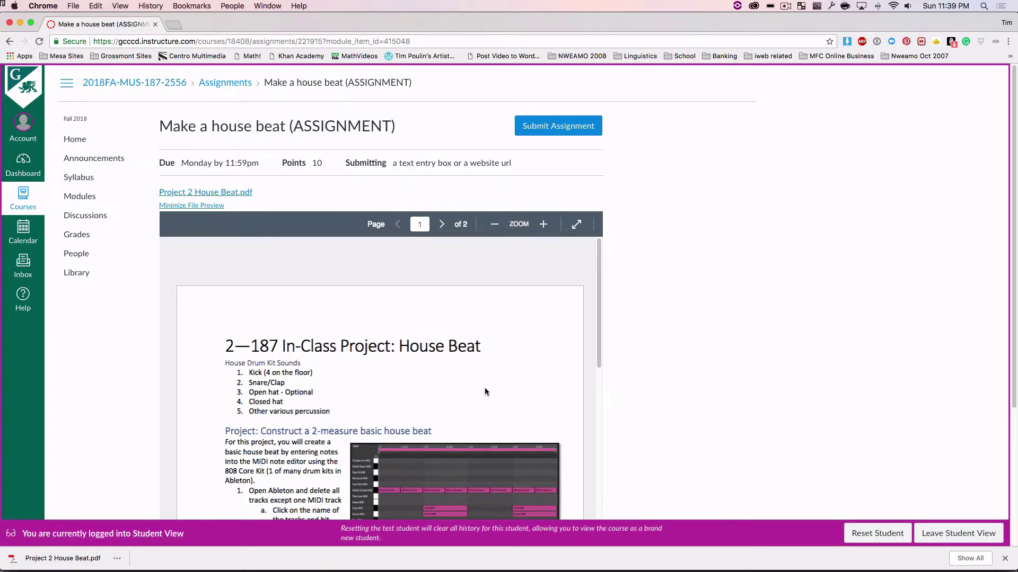
scroll(484, 392, "down", 4)
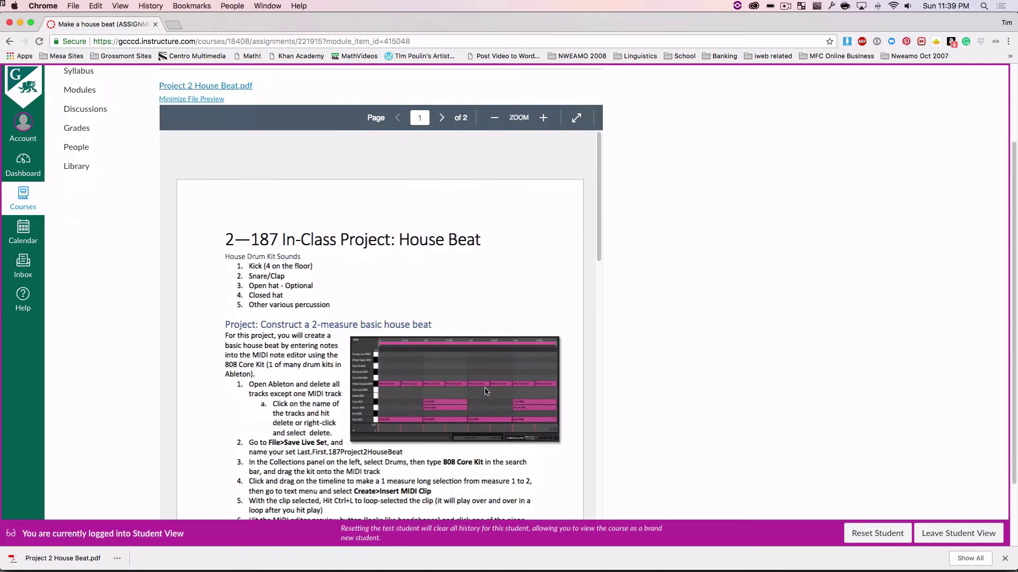
Step: In Acrobat, read the 'Construct a 2-measure basic house beat' steps in full-screen view
key("super+Tab")
key("super+Tab")
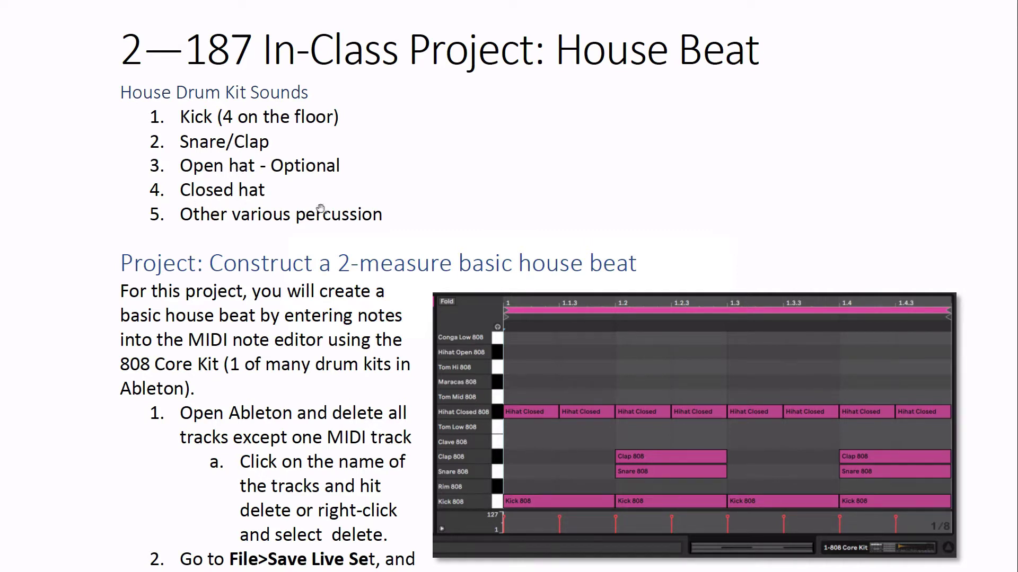
scroll(288, 219, "down", 3)
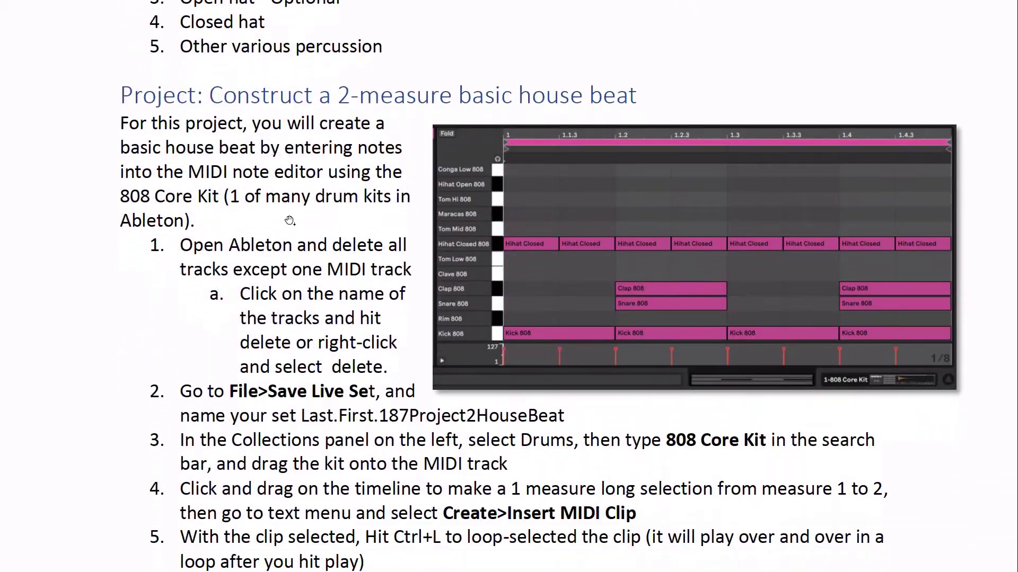
scroll(371, 201, "up", 1)
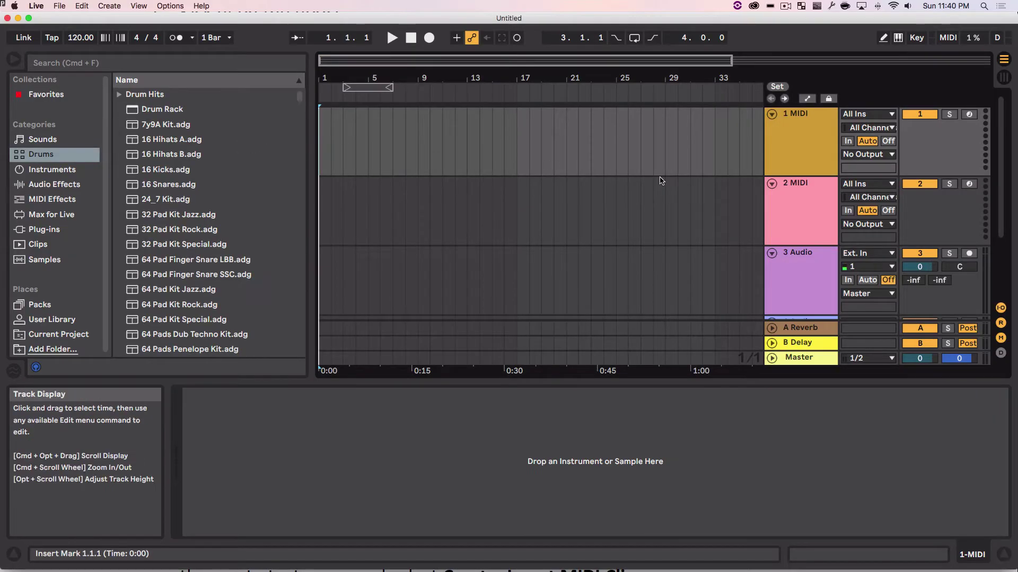
Step: Delete the 3 Audio track and hide the return tracks, leaving one MIDI track plus Master
key("super+Tab")
key("super+Tab")
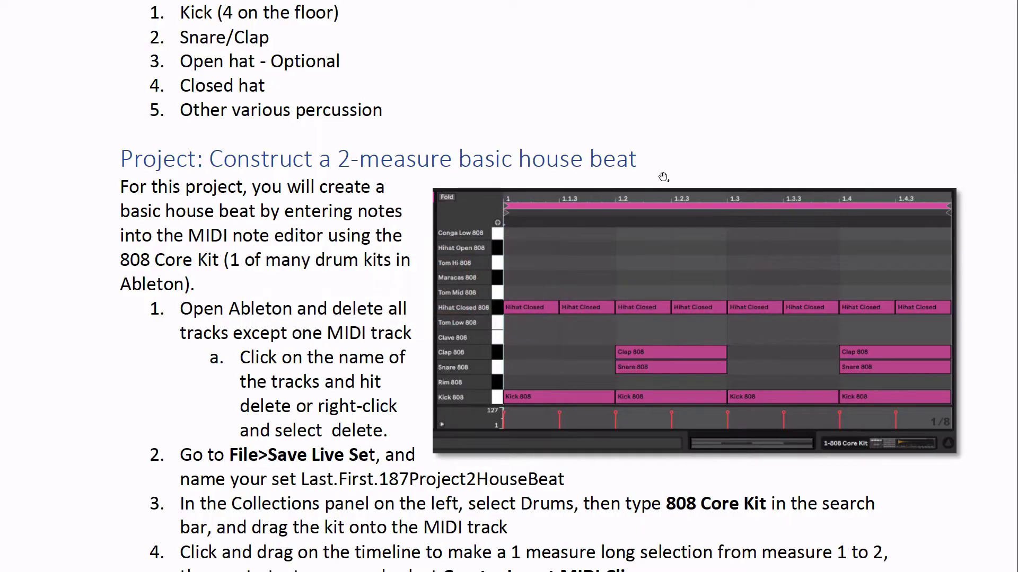
scroll(257, 321, "down", 3)
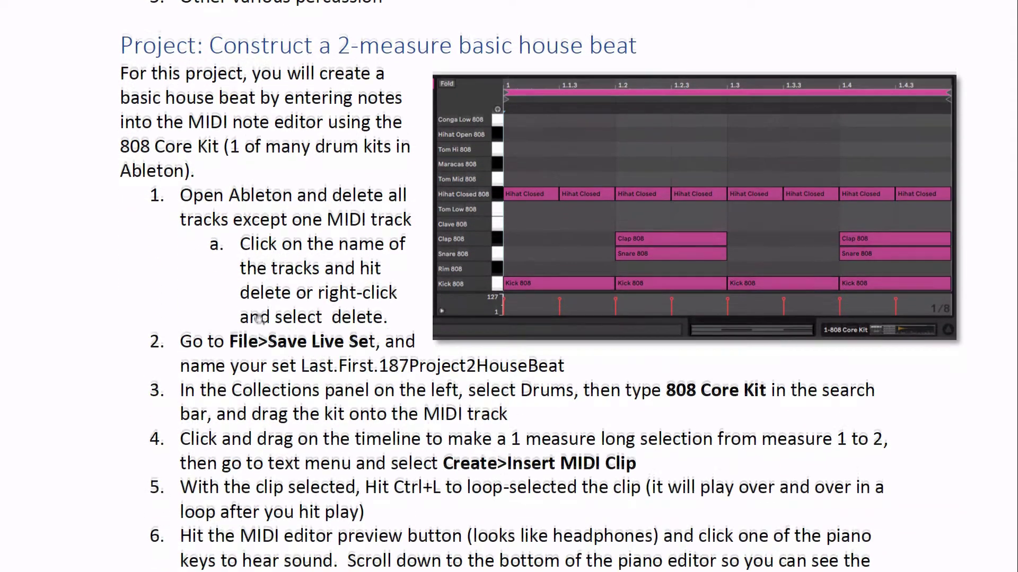
key("super+Tab")
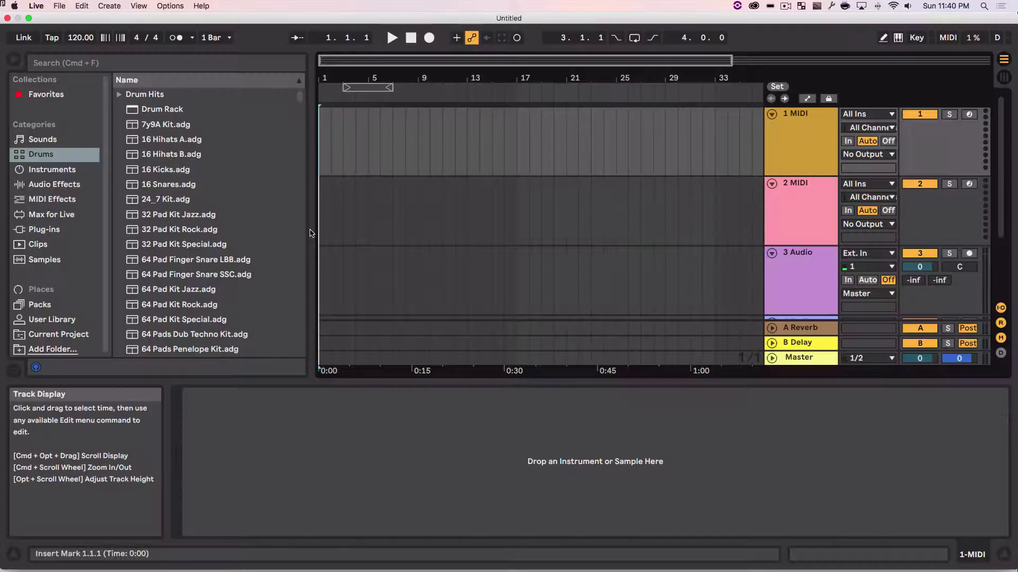
left_click(803, 132)
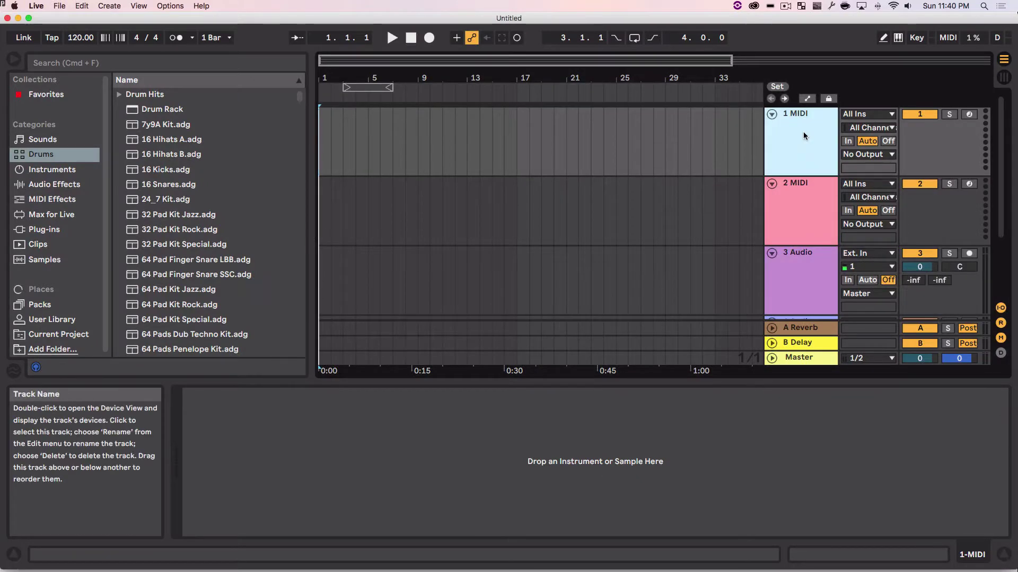
left_click(803, 208)
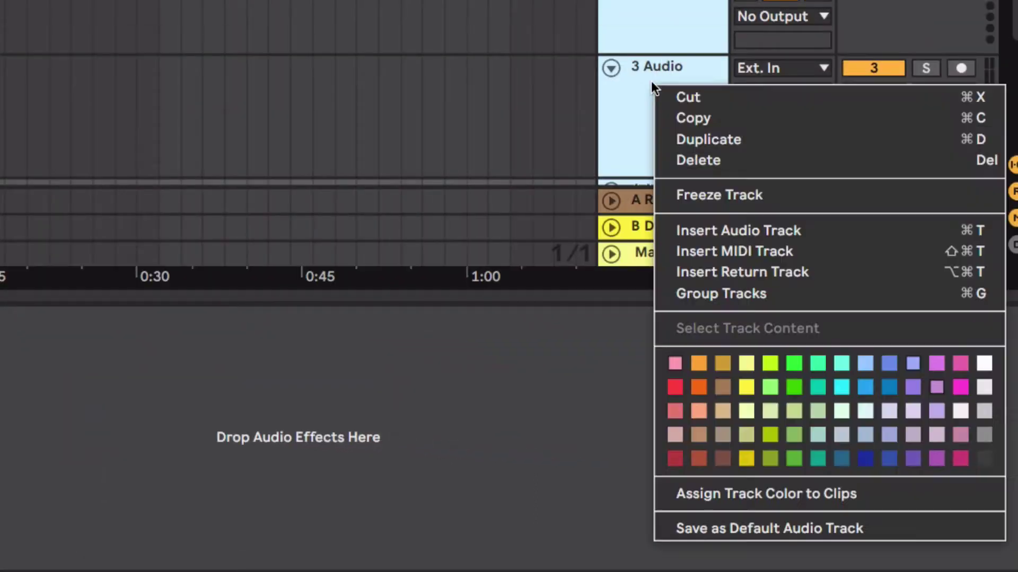
left_click(692, 162)
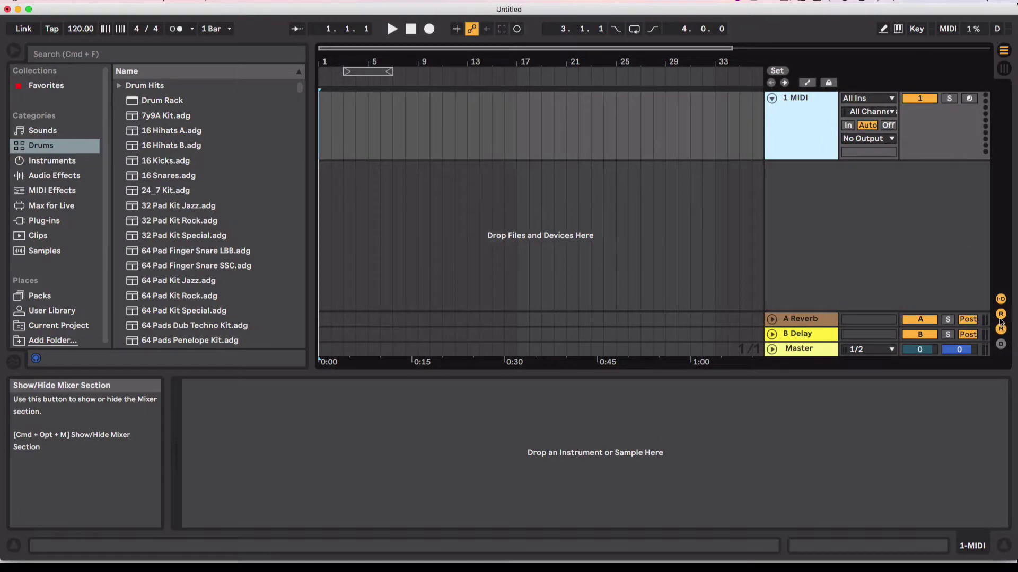
left_click(1011, 191)
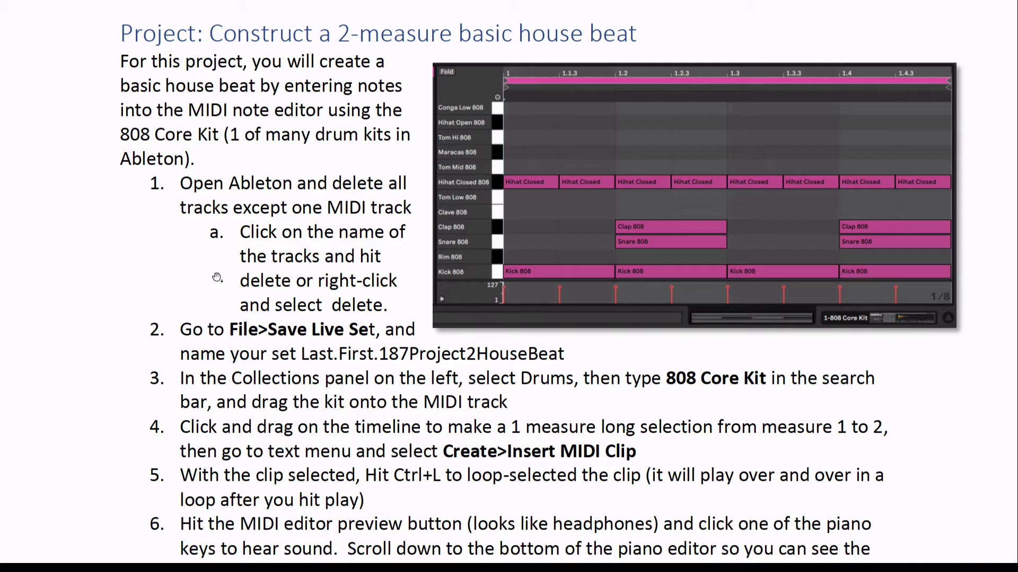
Step: Save the Live Set to the Desktop under the student's Last.First.187Project2HouseBeat name
scroll(278, 352, "down", 1)
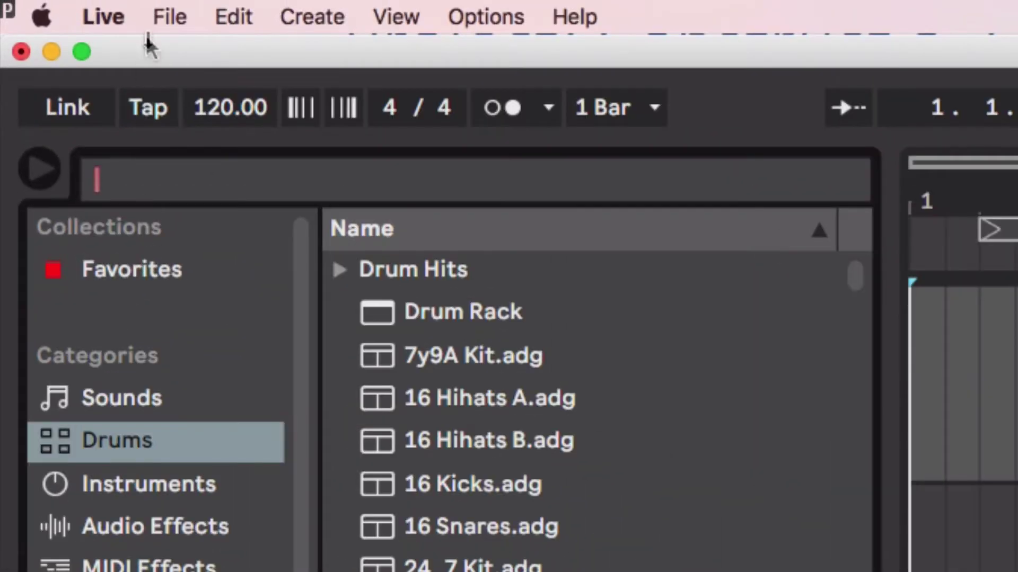
left_click(169, 19)
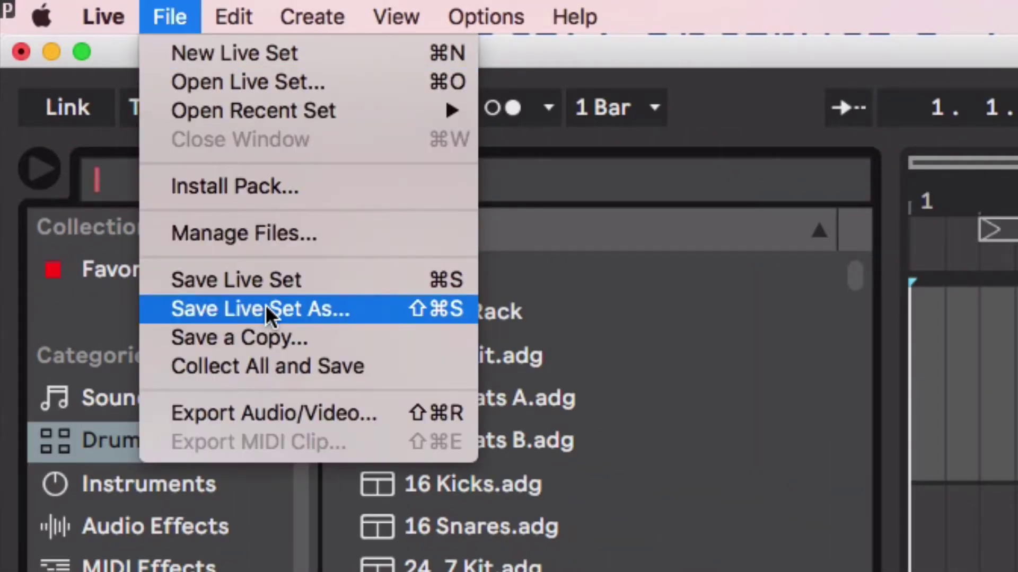
left_click(272, 291)
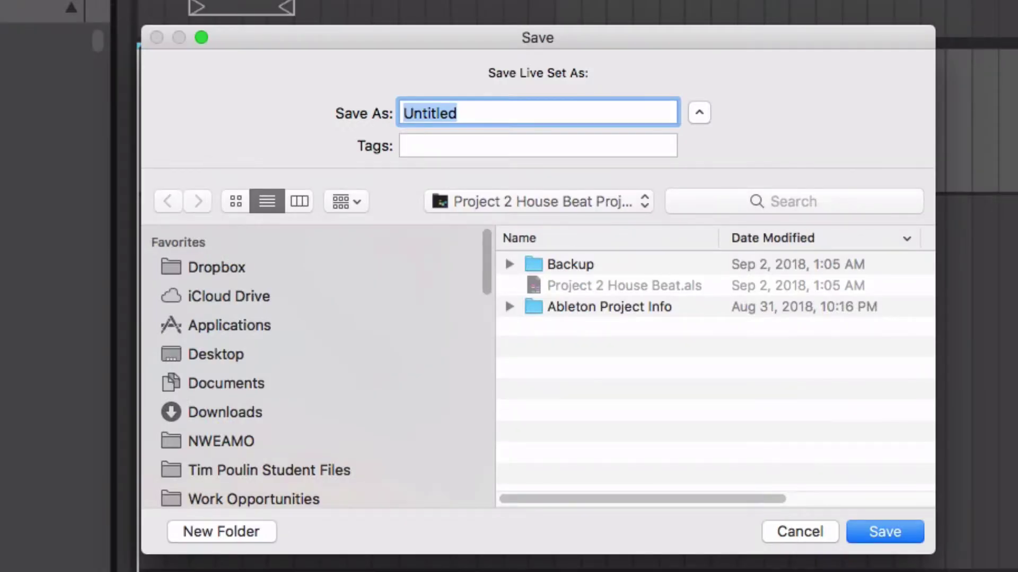
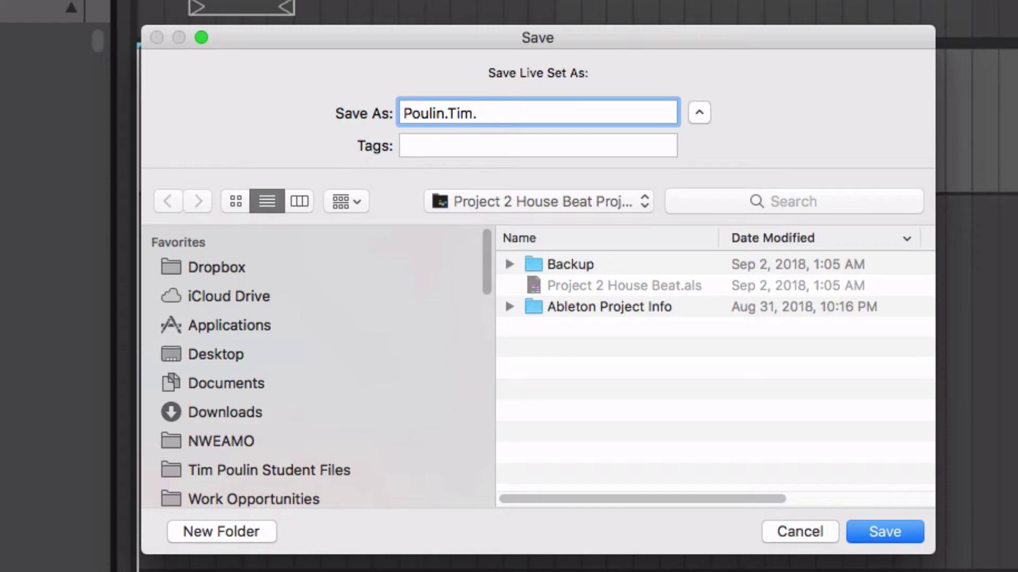
type(".187")
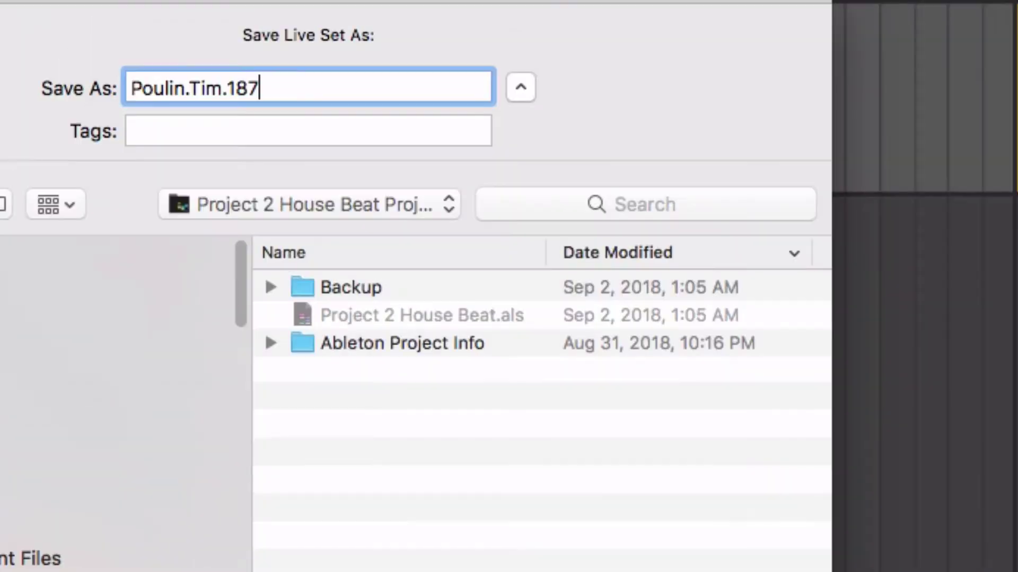
type("Project2HouseBeat")
left_click(106, 406)
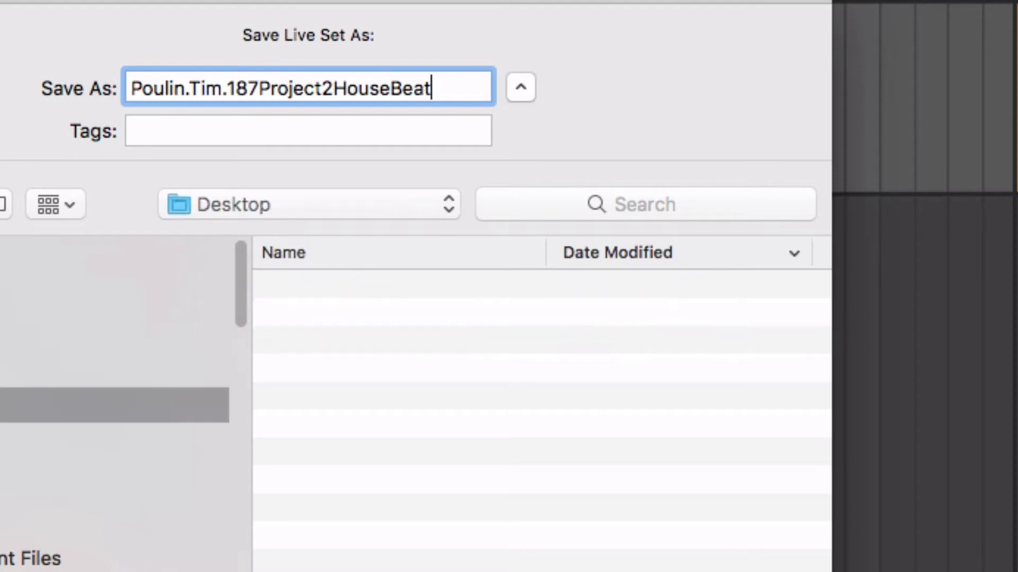
key("Return")
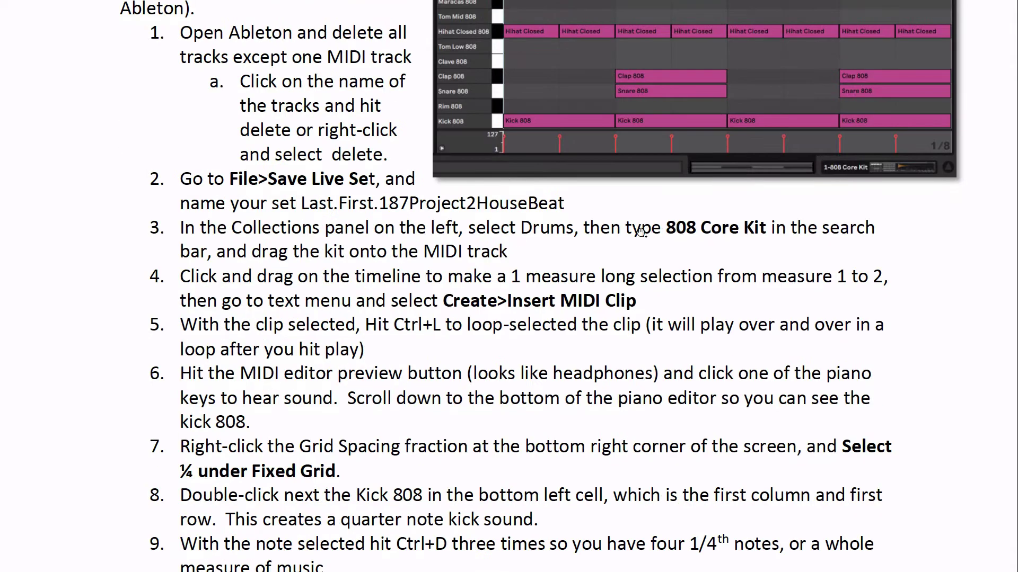
Step: Search Drums for '808 core' and load 808 Core Kit.adg onto the 1 MIDI track
scroll(654, 231, "down", 1)
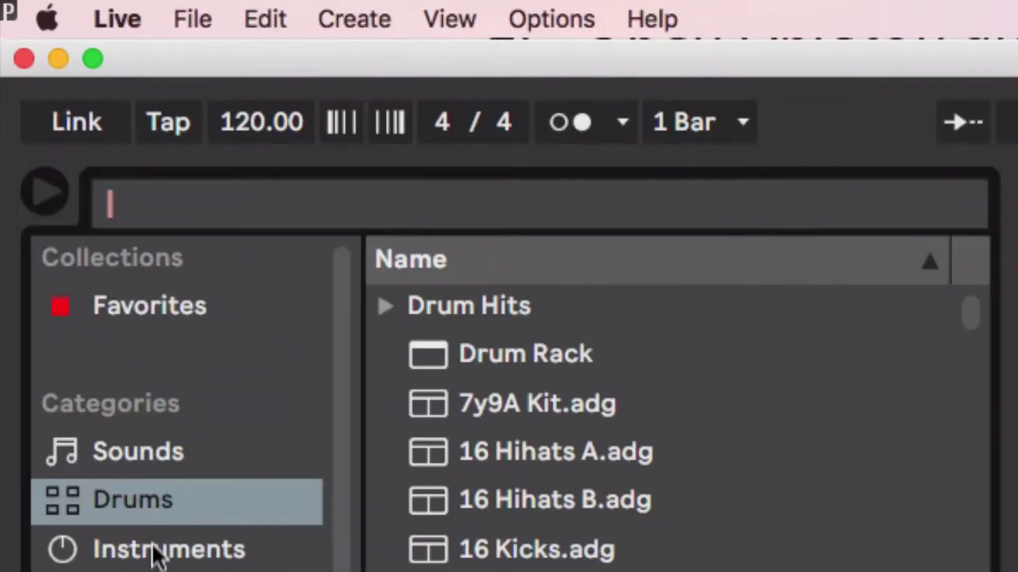
left_click(154, 551)
left_click(149, 519)
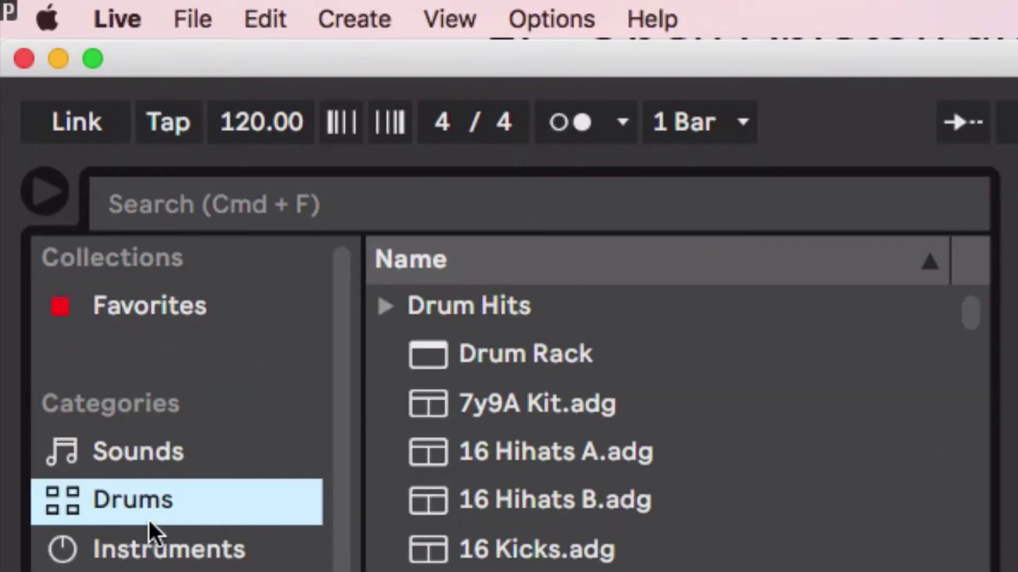
left_click(254, 201)
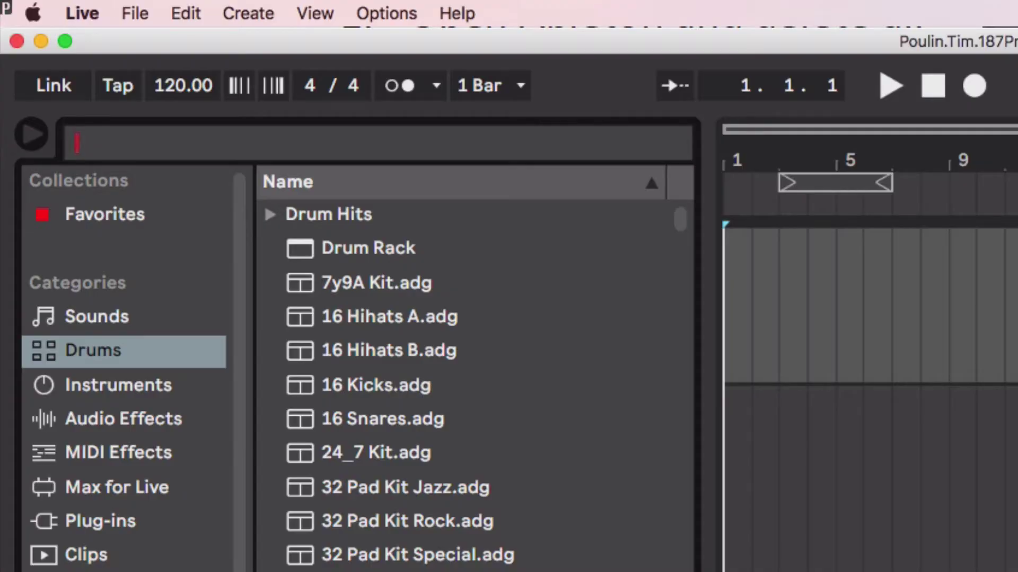
type("808")
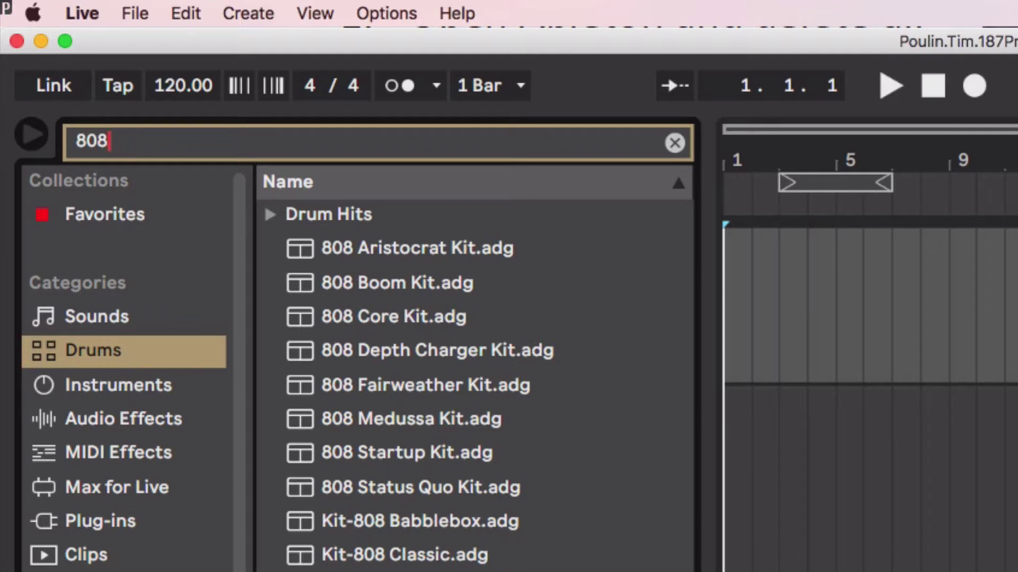
type(" core")
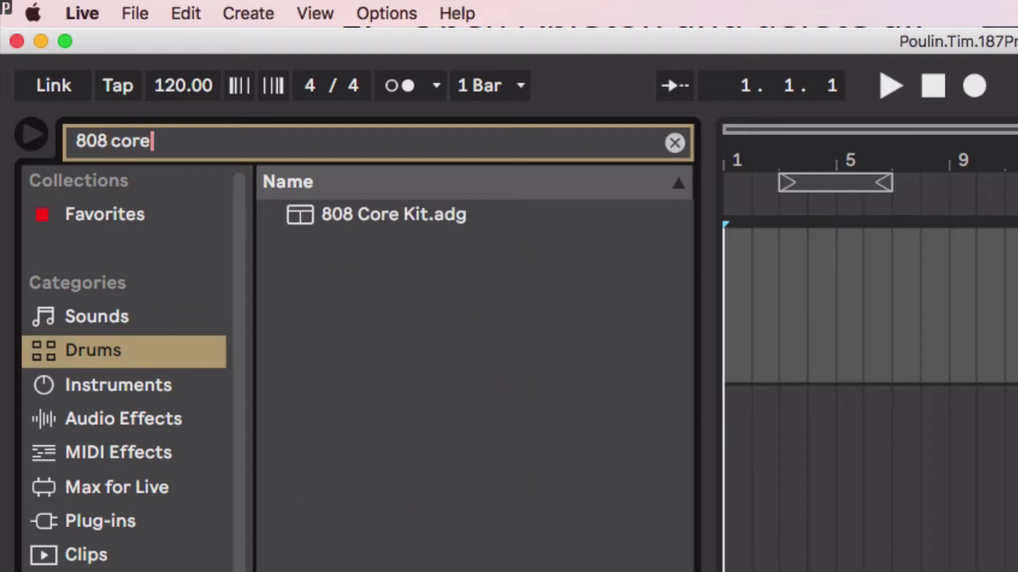
left_click(495, 217)
left_click_drag(495, 218, 1017, 314)
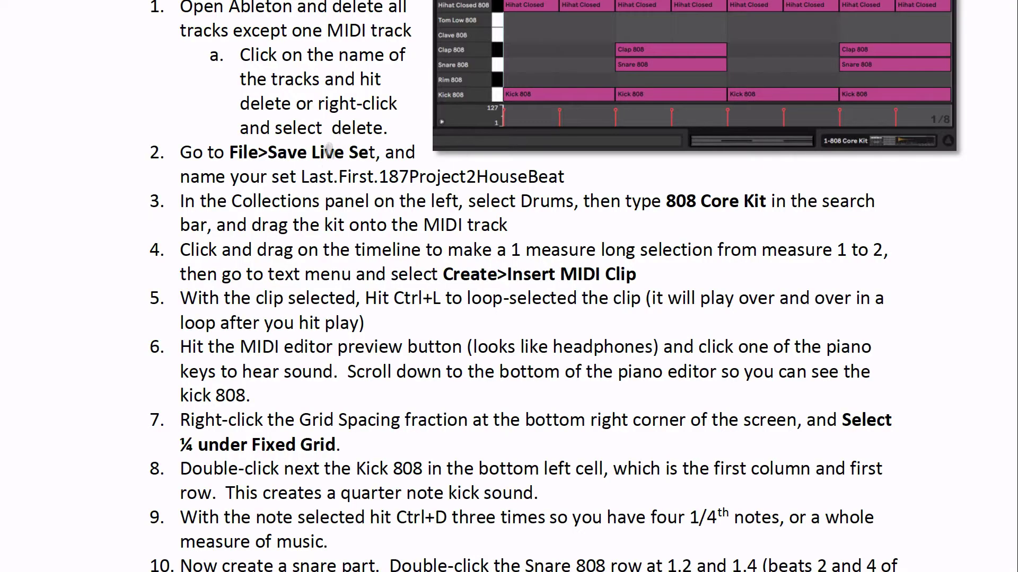
Step: Zoom to the first bars and insert an empty MIDI clip from bar 1 to bar 2
scroll(323, 203, "down", 2)
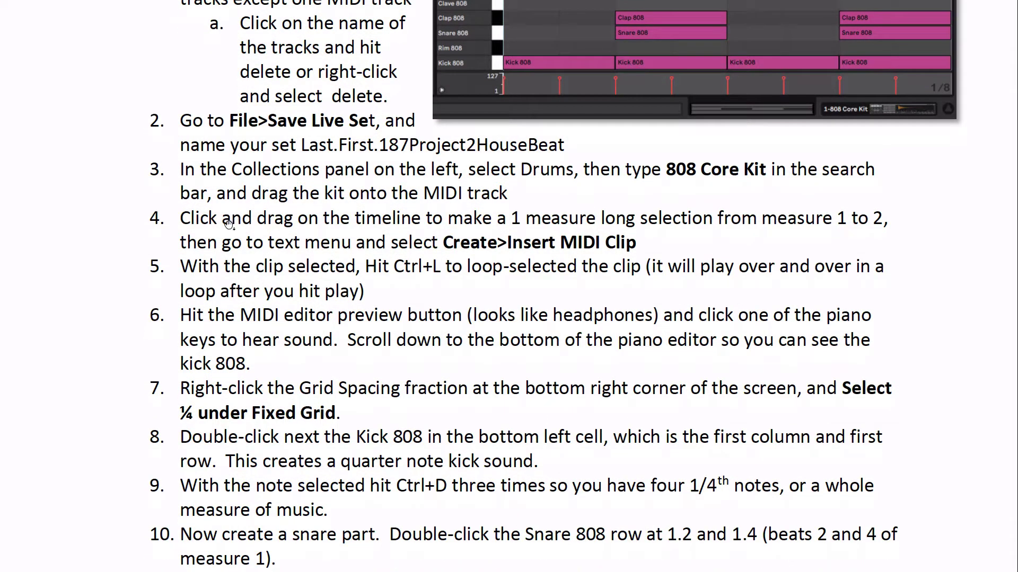
scroll(273, 193, "down", 2)
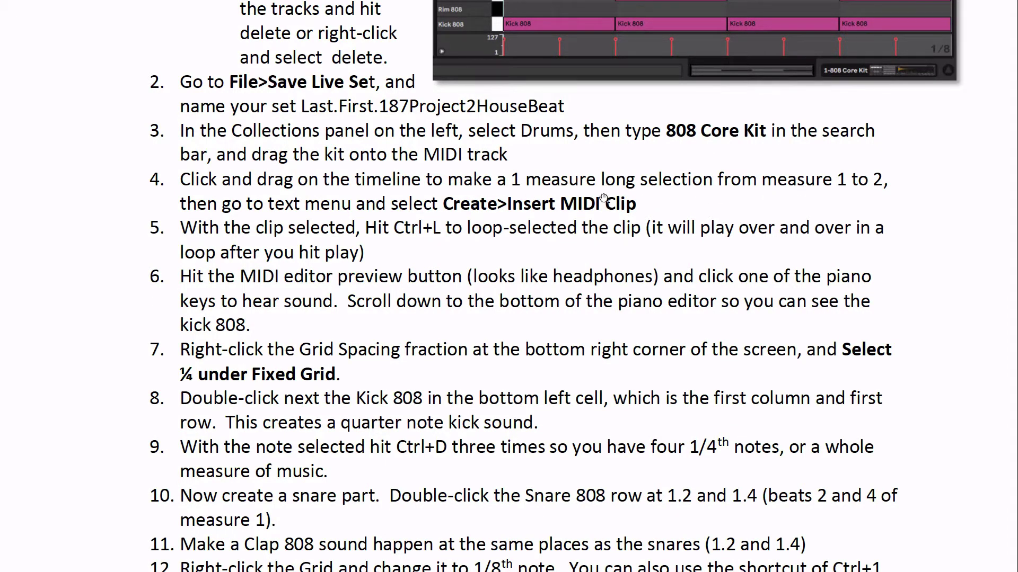
scroll(603, 198, "down", 1)
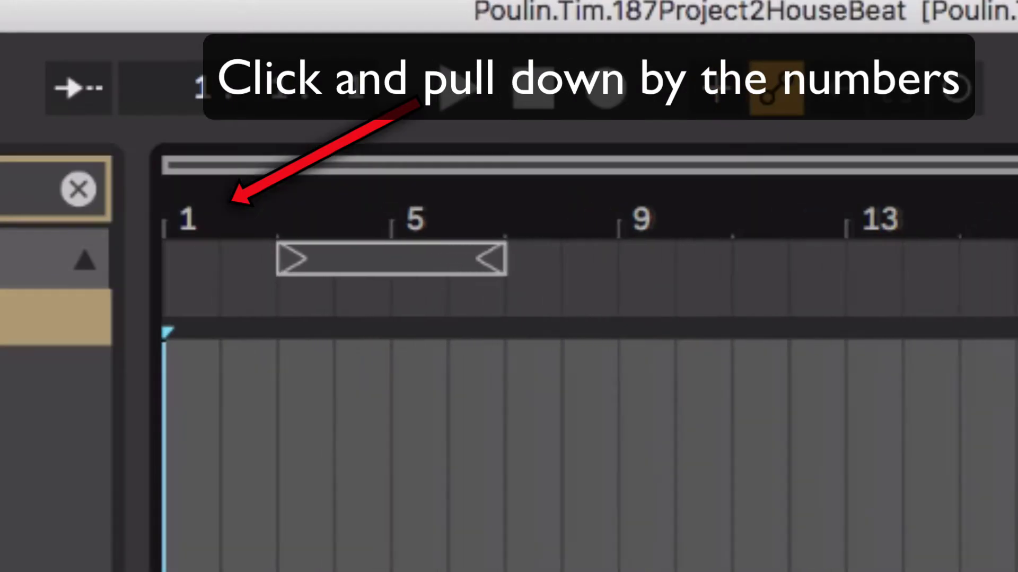
left_click_drag(175, 220, 447, 347)
scroll(481, 377, "left", 2)
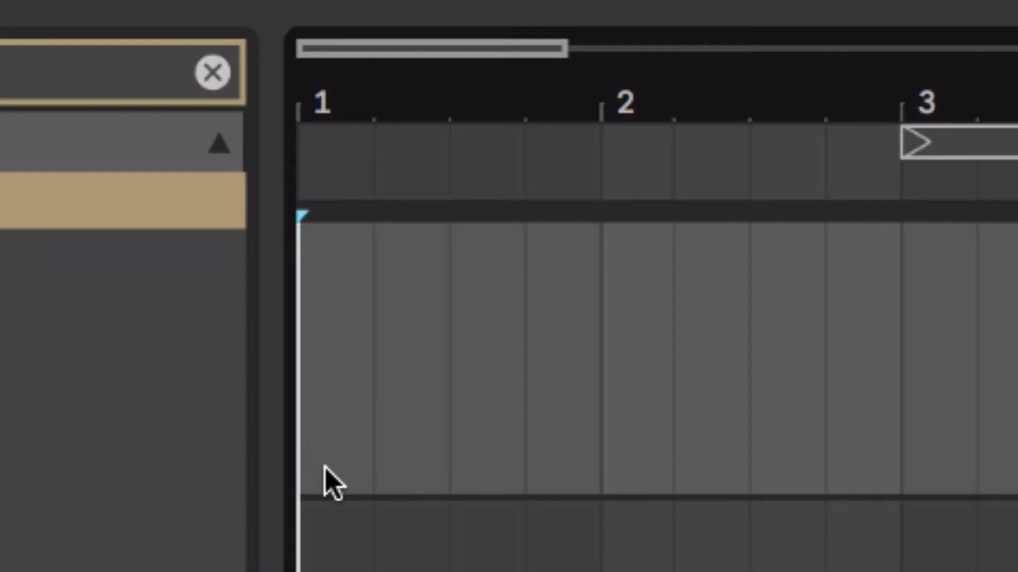
left_click_drag(326, 469, 576, 469)
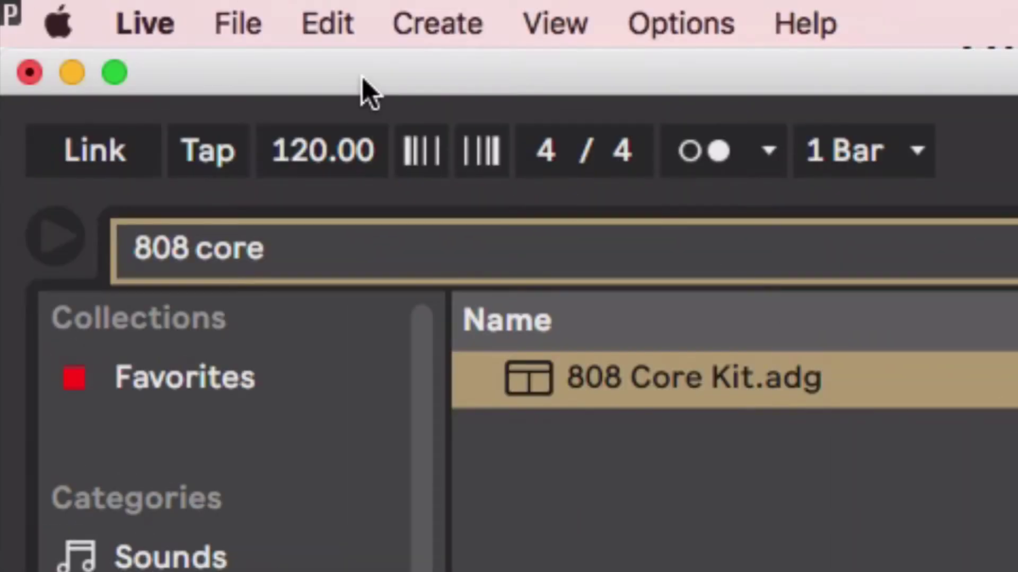
left_click(416, 19)
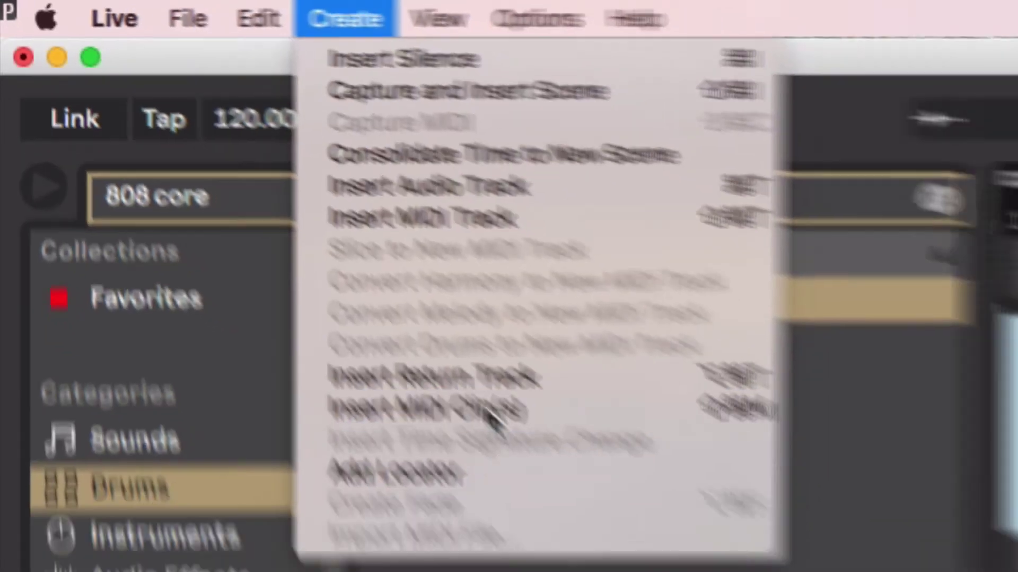
left_click(620, 520)
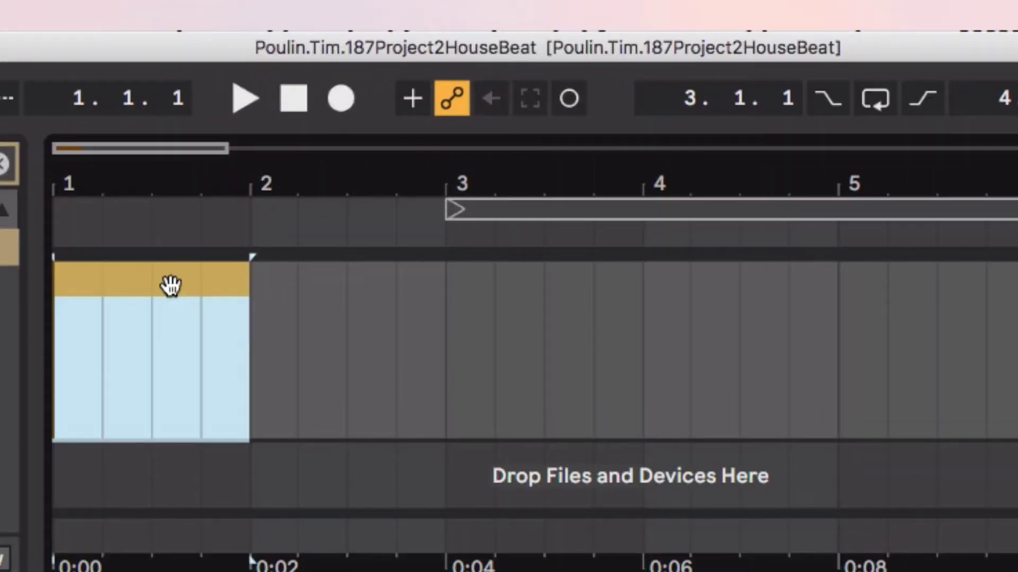
Step: Loop the one-bar selection, enable MIDI Editor Preview, and scroll the piano roll to Kick 808
key("ctrl+l")
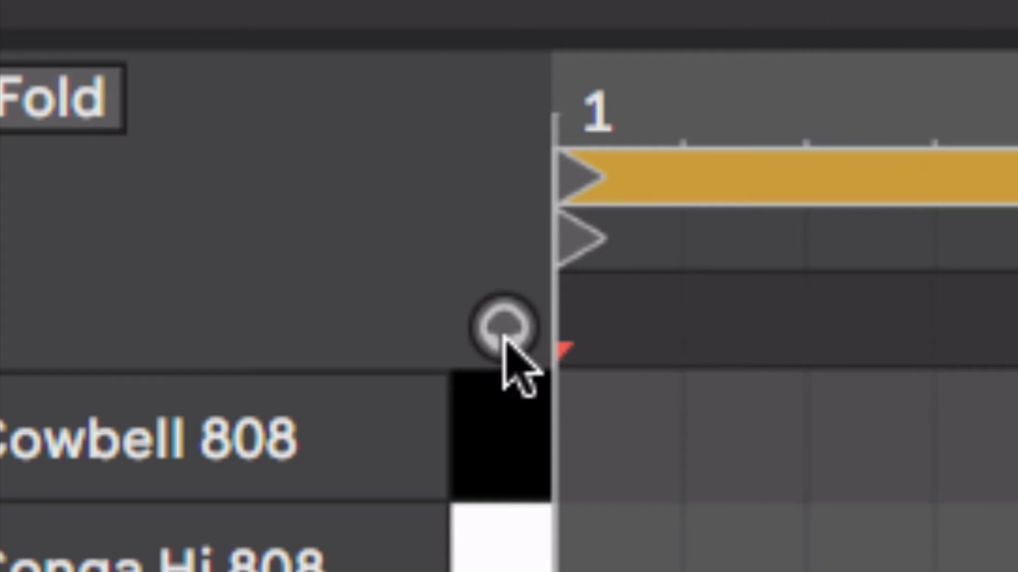
left_click(504, 337)
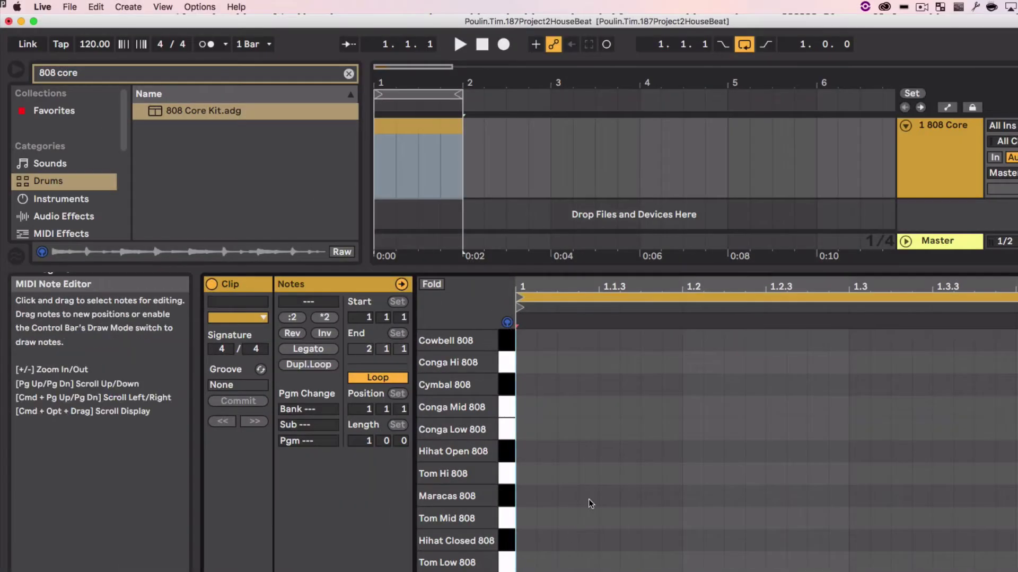
scroll(591, 504, "down", 3)
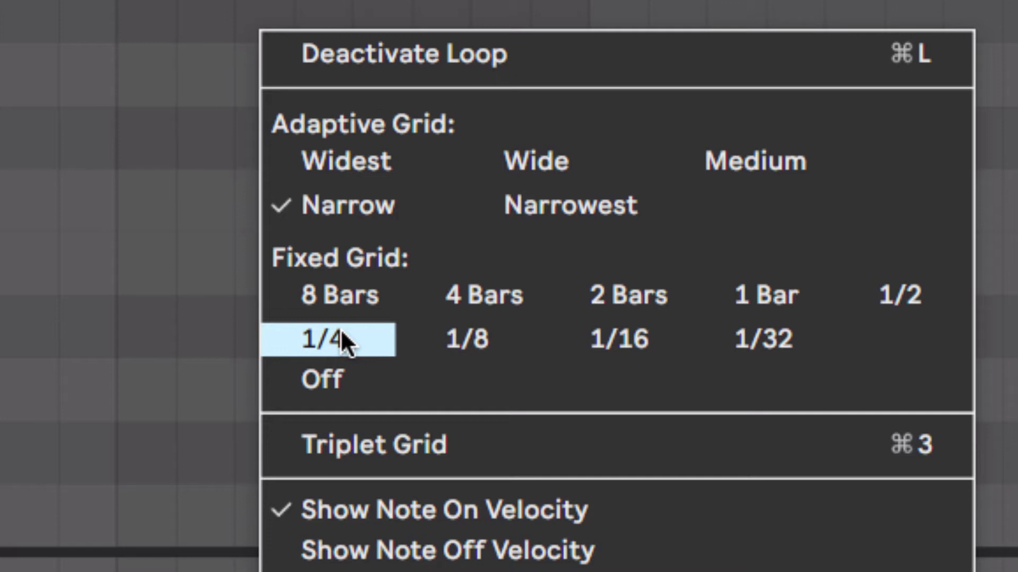
Step: Set the MIDI Note Editor's fixed grid to 1/4
left_click(341, 329)
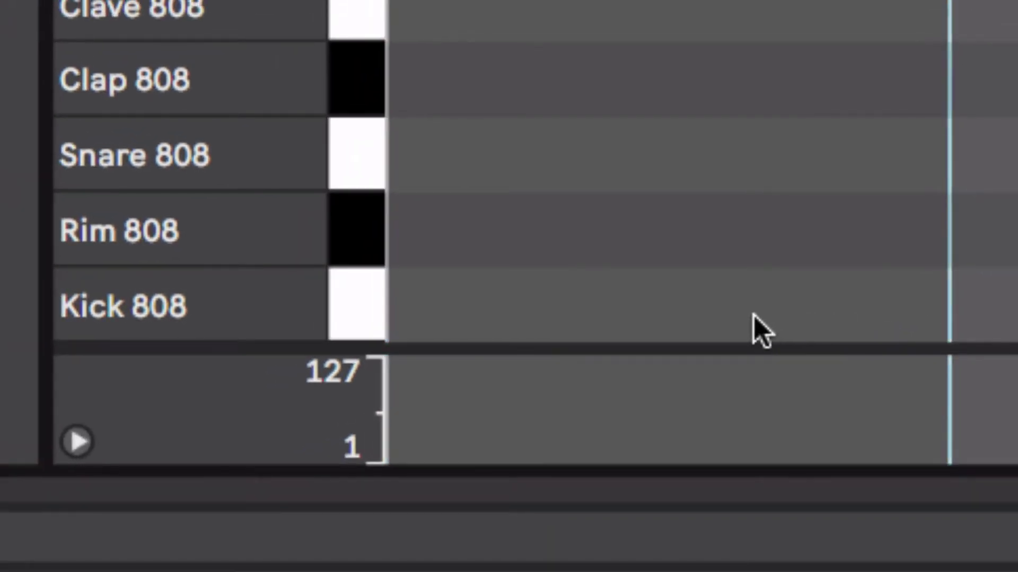
Step: Add a Kick 808 note on beat 1 and start playback
double_click(753, 314)
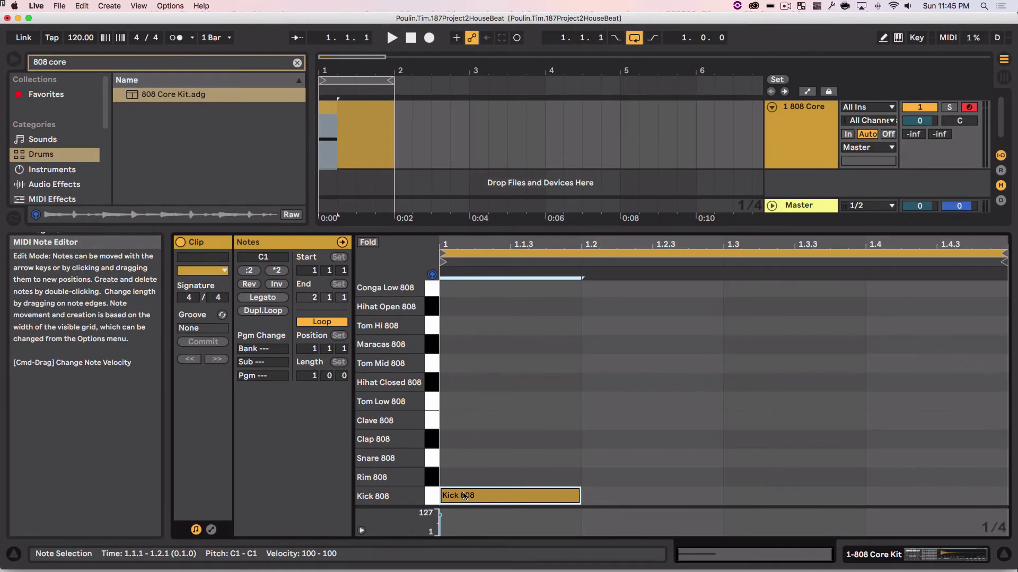
key("space")
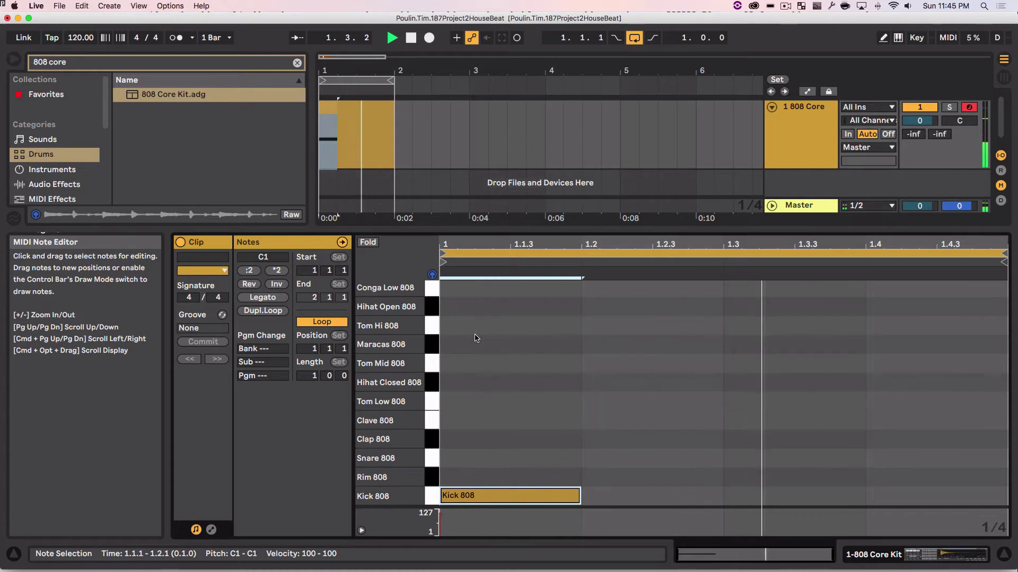
Step: Duplicate the kick across all four beats, then add Snare 808 and Clap 808 hits at 1.2 and 1.4
key("super+d")
key("super+d")
key("super+d")
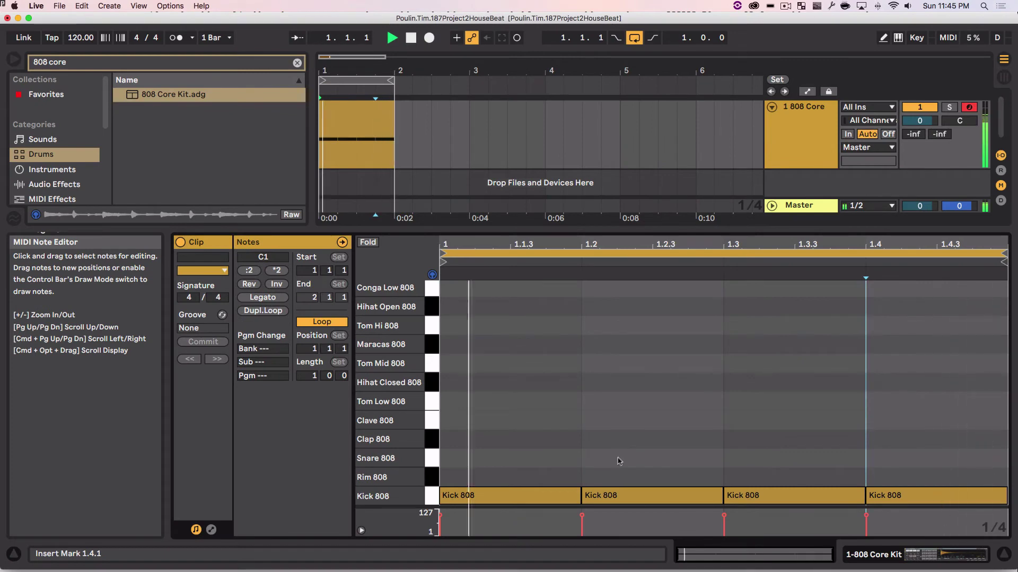
double_click(611, 464)
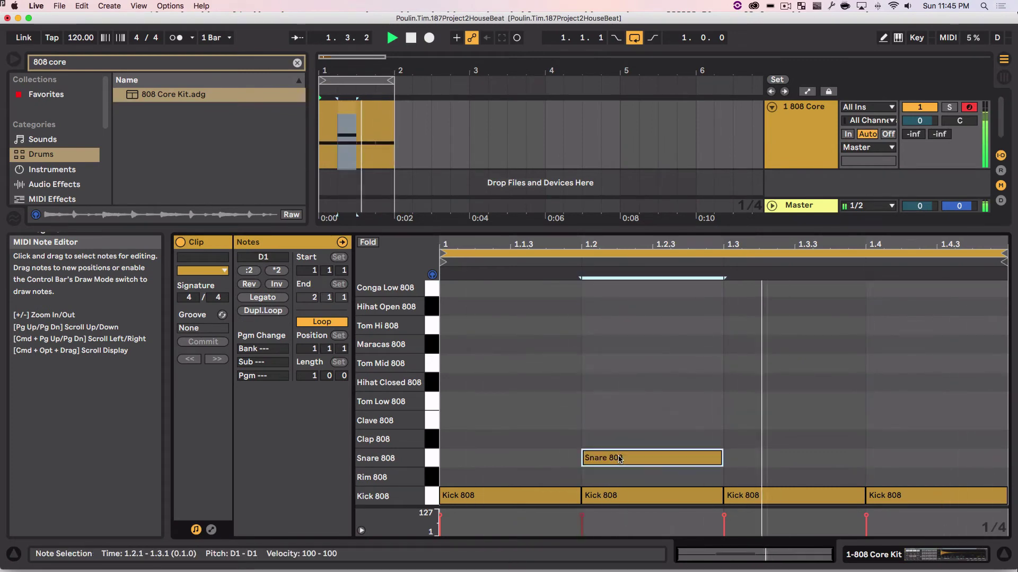
double_click(902, 460)
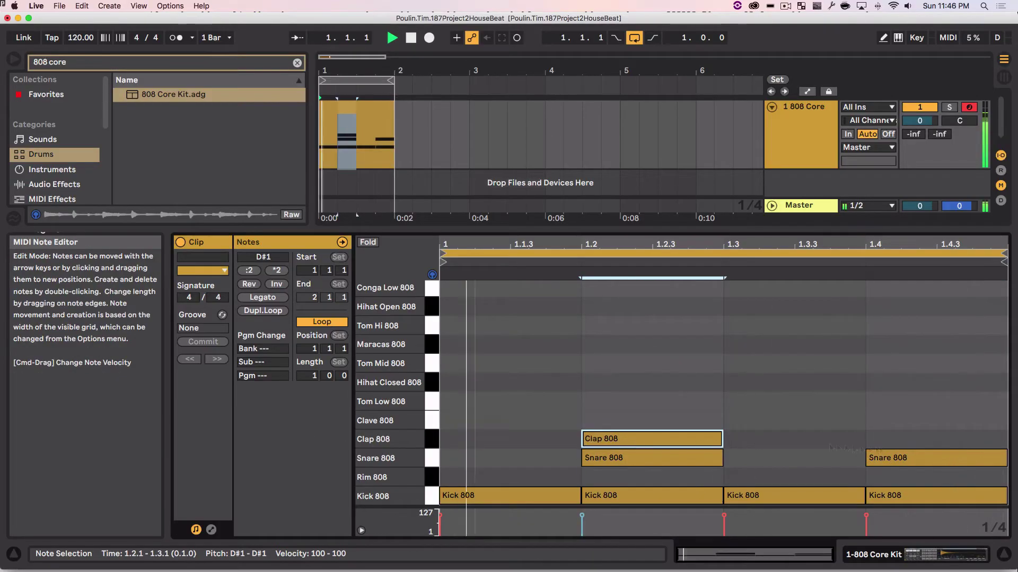
double_click(949, 444)
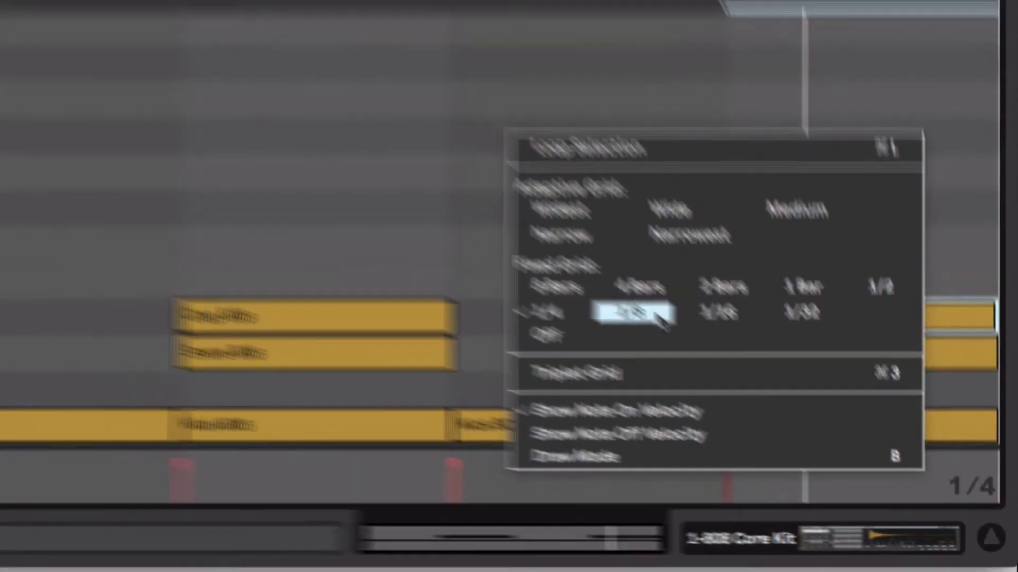
Step: Set the grid to 1/8 and draw Hihat Closed 808 notes on all eight eighths of the bar
left_click(459, 196)
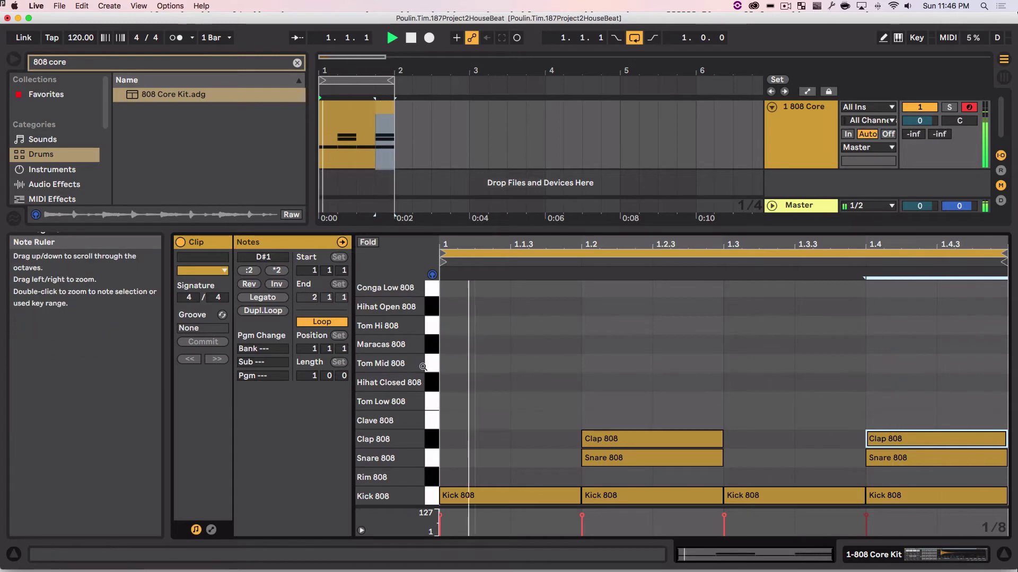
left_click(430, 382)
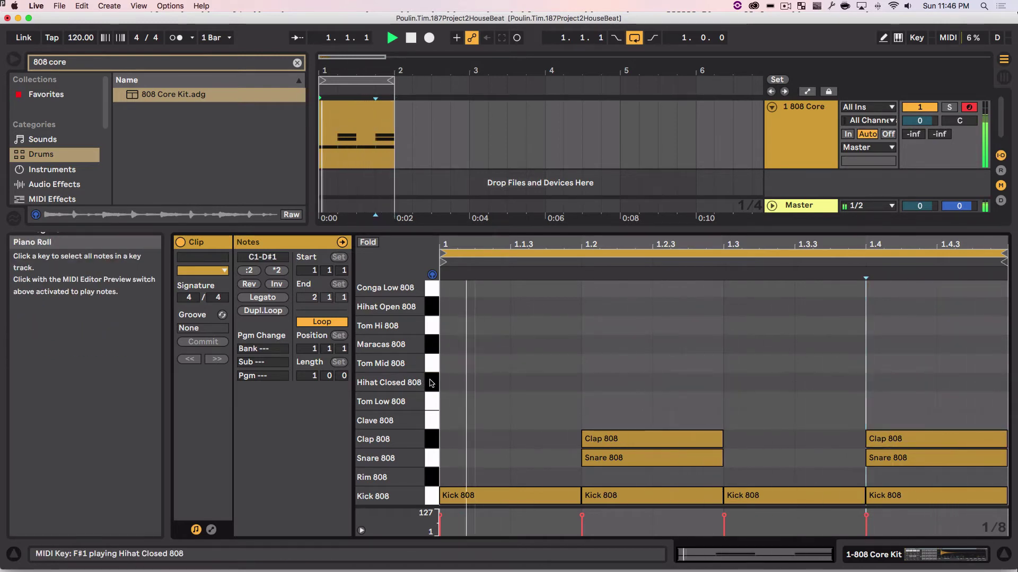
double_click(465, 383)
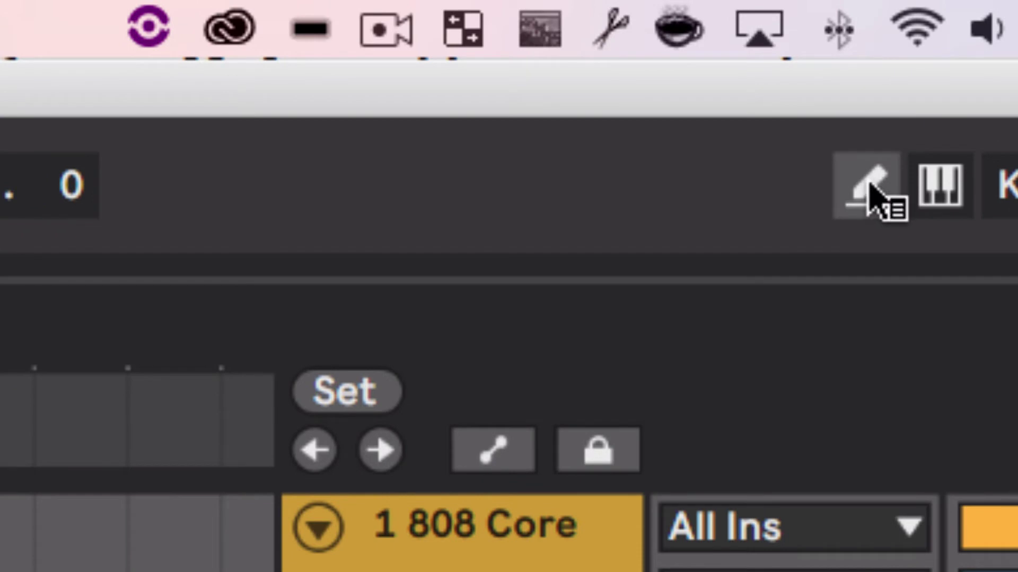
left_click(869, 185)
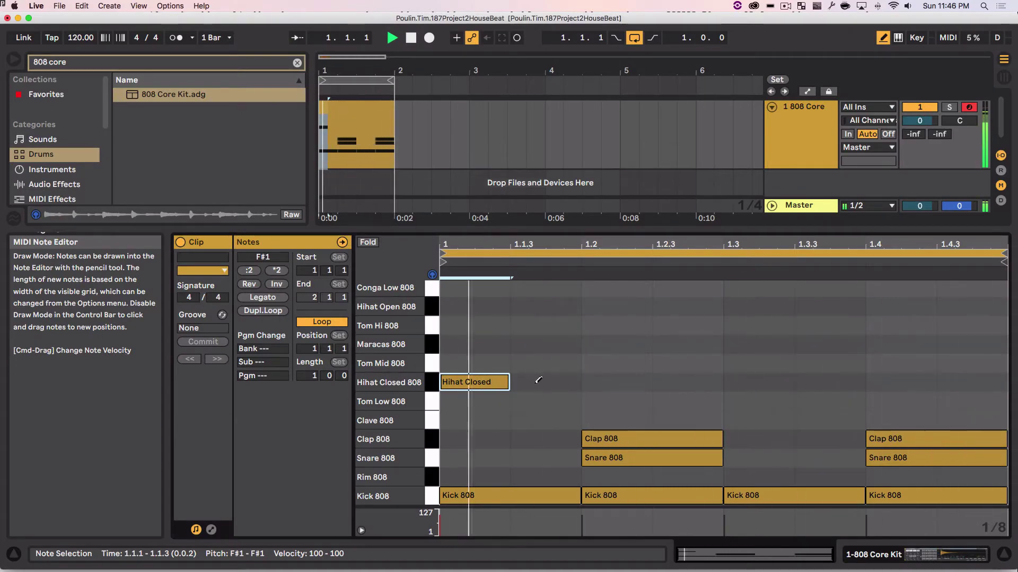
left_click_drag(537, 381, 948, 383)
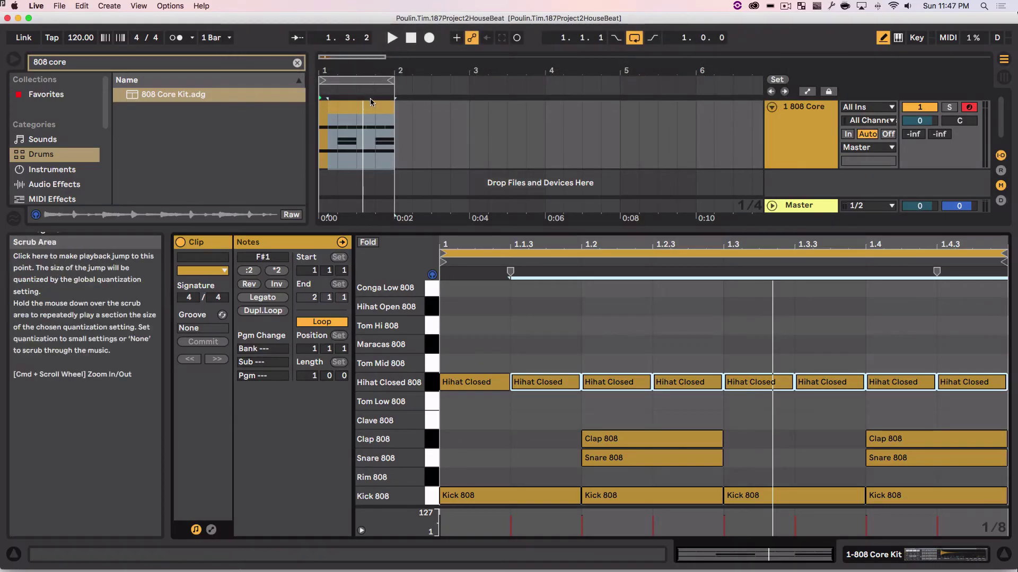
Step: Select the whole clip and duplicate it into bar 2 with Ctrl+D
left_click(399, 132)
left_click(353, 109)
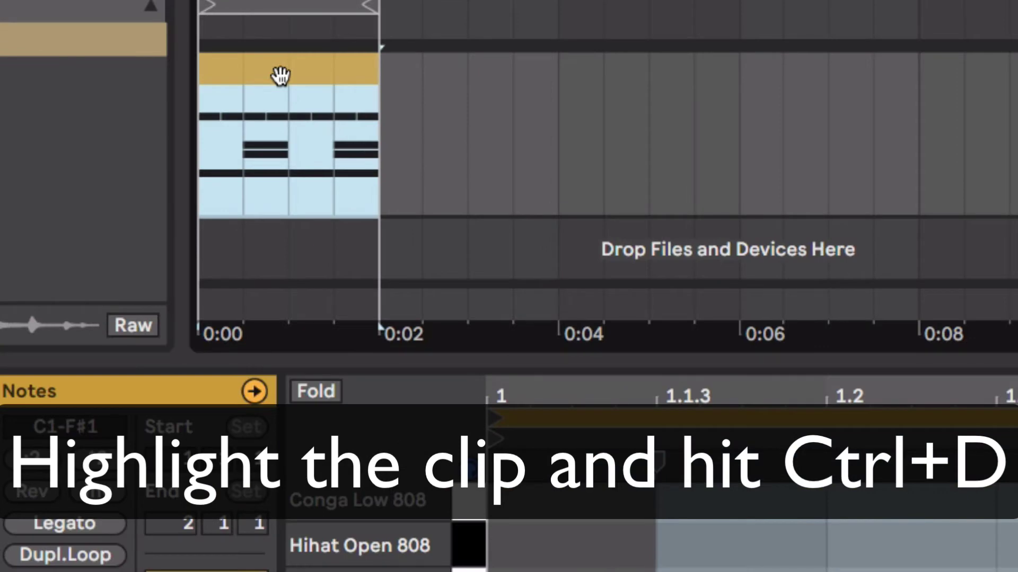
key("ctrl+d")
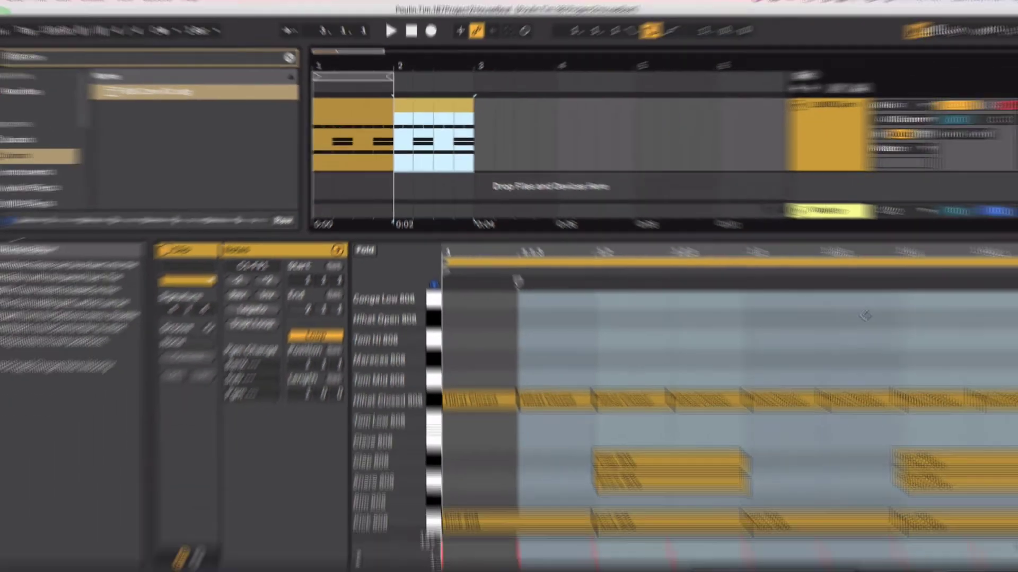
Step: Place a Hihat Open 808 note at 1.4.3, remove the trial Tom and Maracas notes, and preview it
left_click(938, 366)
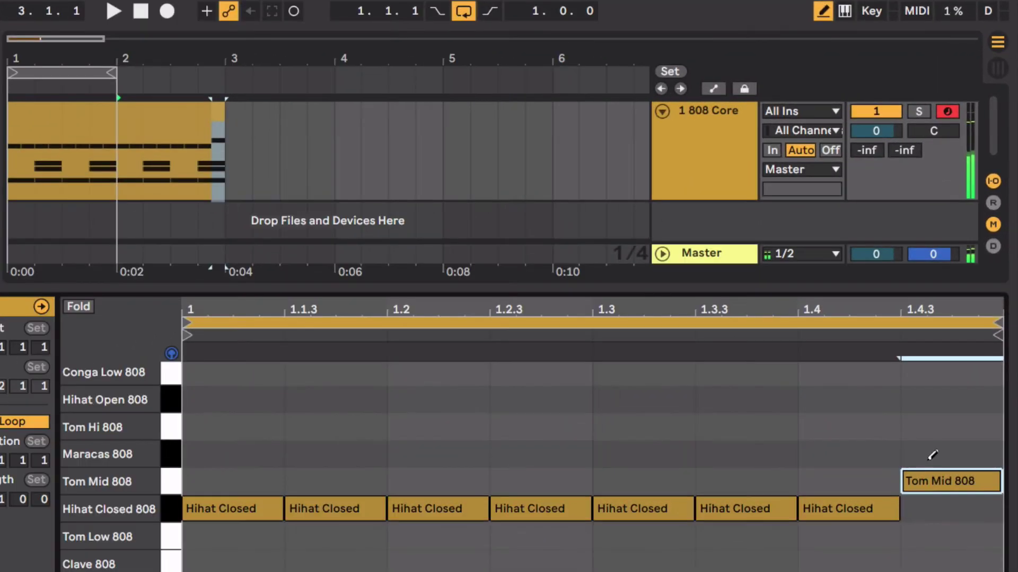
left_click(932, 454)
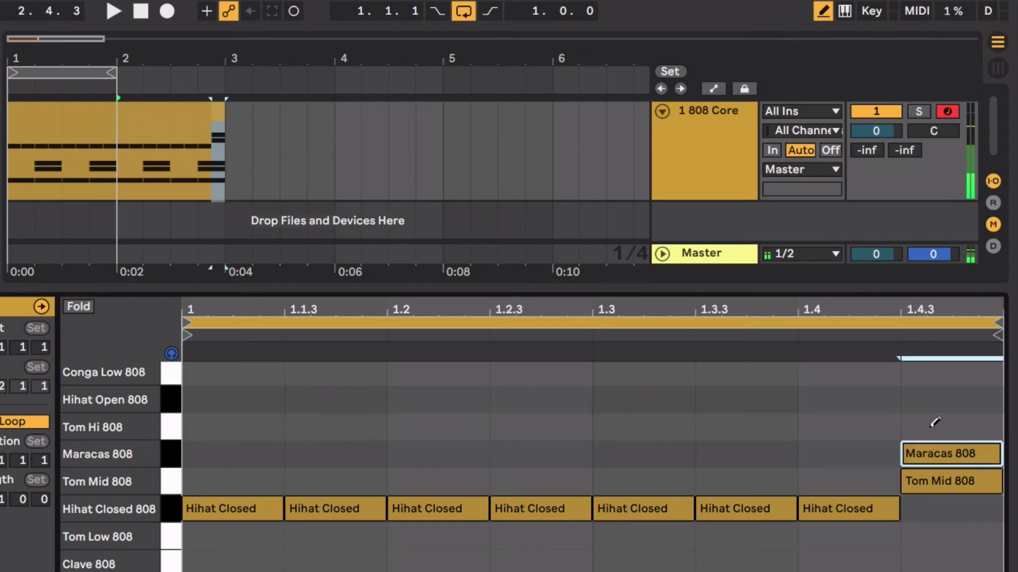
left_click(934, 427)
left_click(937, 397)
left_click(941, 425)
left_click(944, 452)
left_click(945, 478)
key("space")
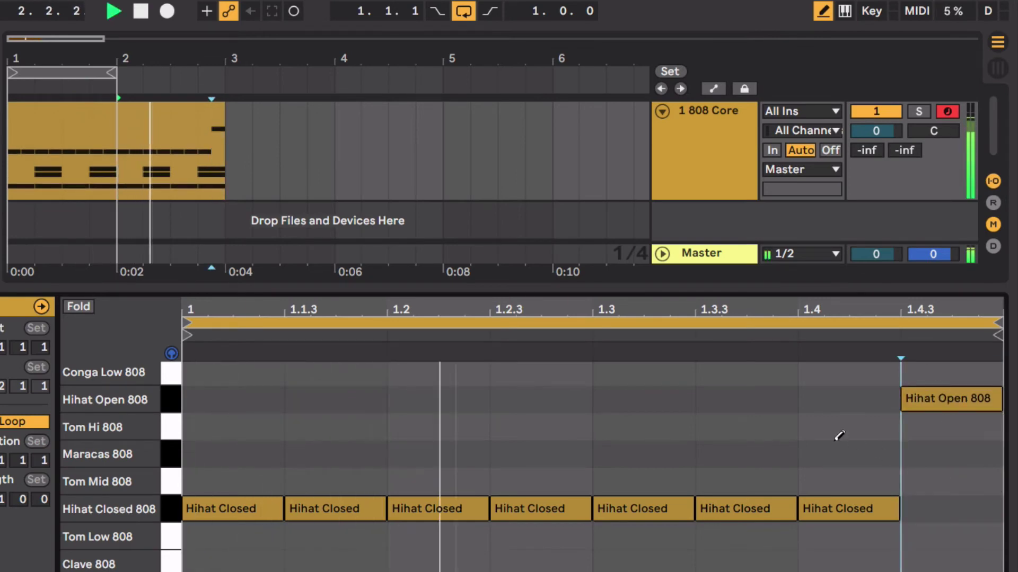
key("space")
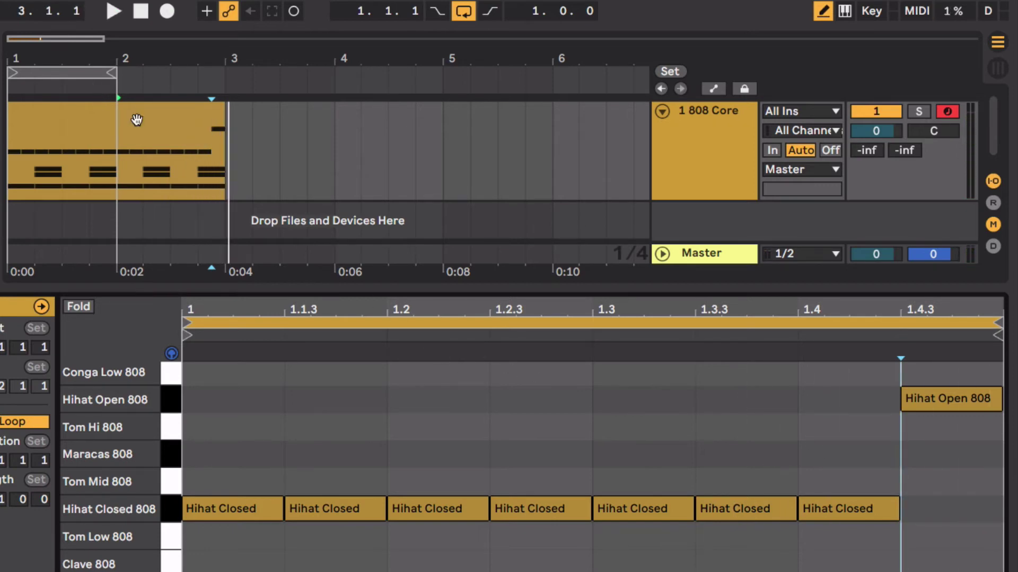
Step: Select both clips, loop them over bars 1–3 with Ctrl+L, and play the two-bar beat
left_click(88, 123)
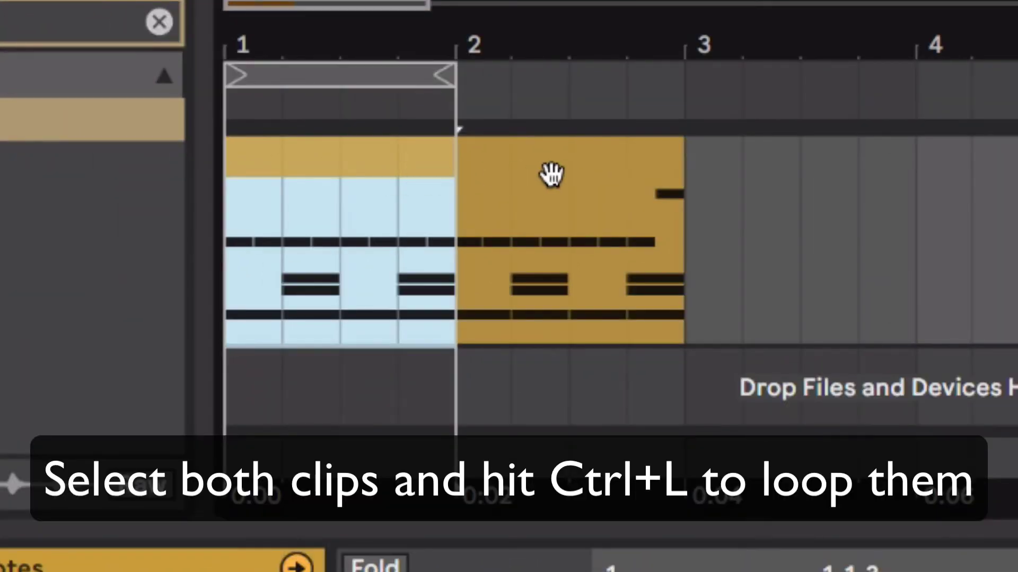
left_click(551, 174, "shift")
key("ctrl+l")
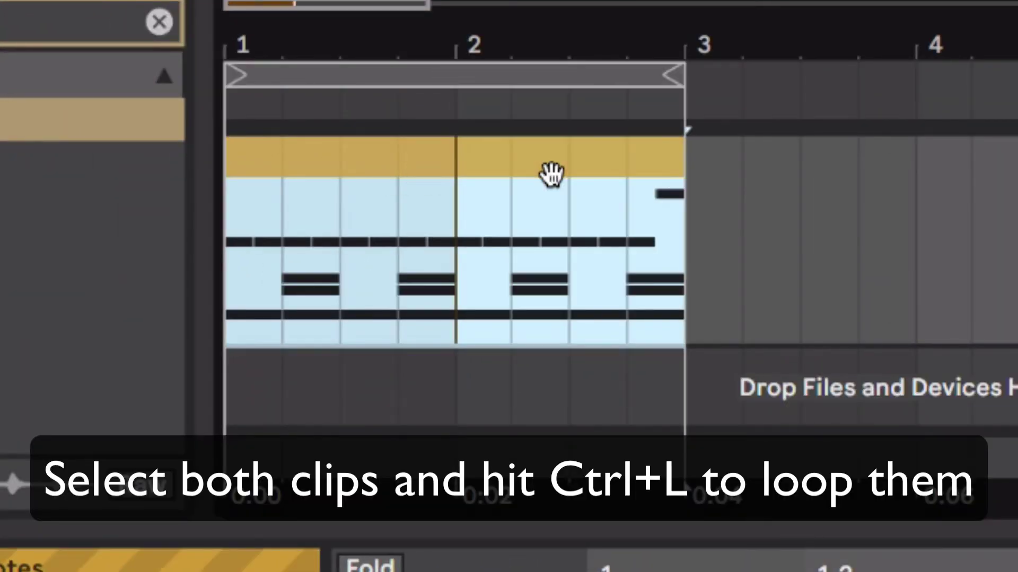
key("space")
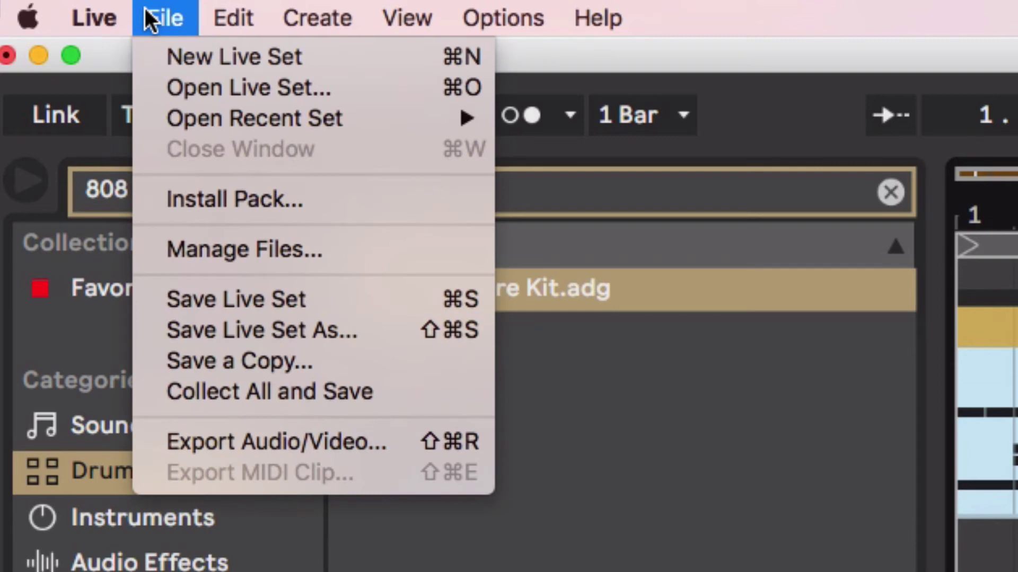
Step: Save the Live Set
left_click(294, 299)
left_click(175, 5)
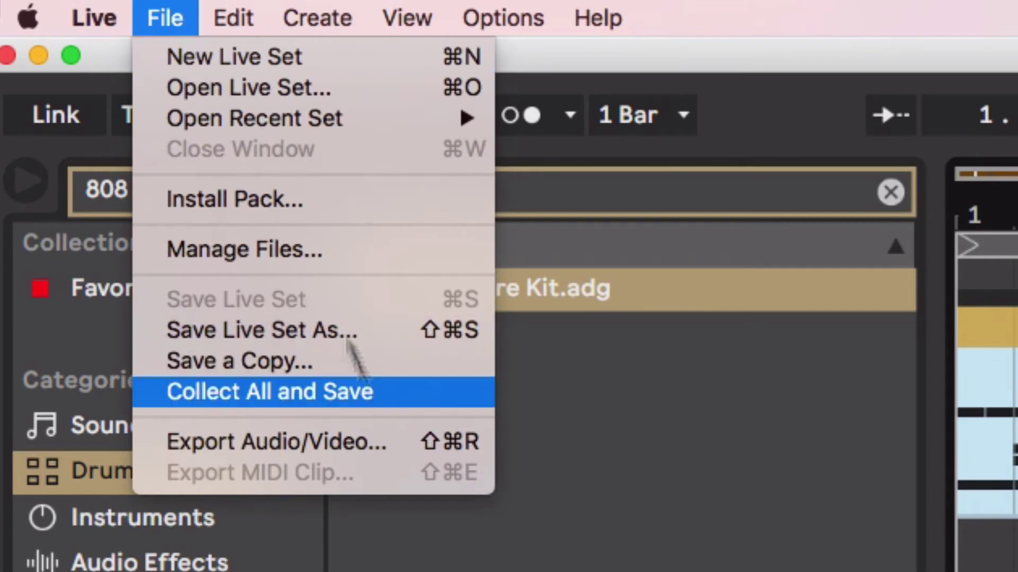
left_click(159, 6)
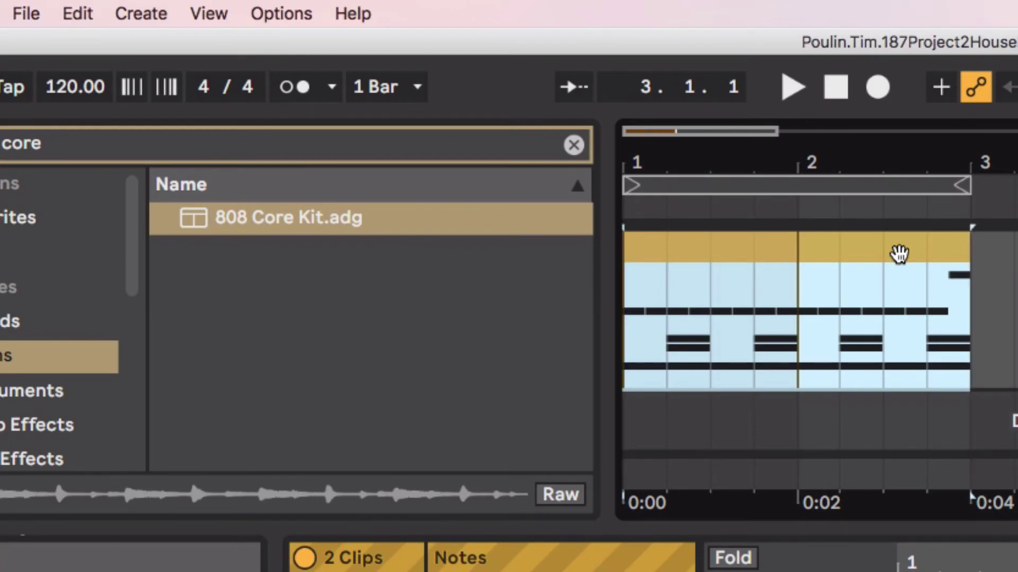
Step: Open the Export Audio/Video settings and turn Create Analysis File off
left_click(26, 13)
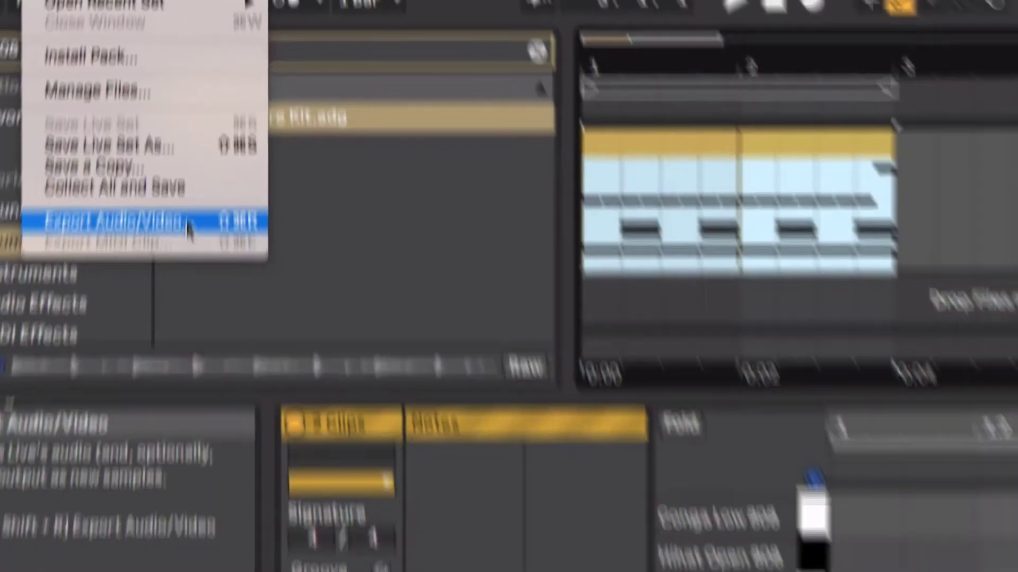
left_click(110, 333)
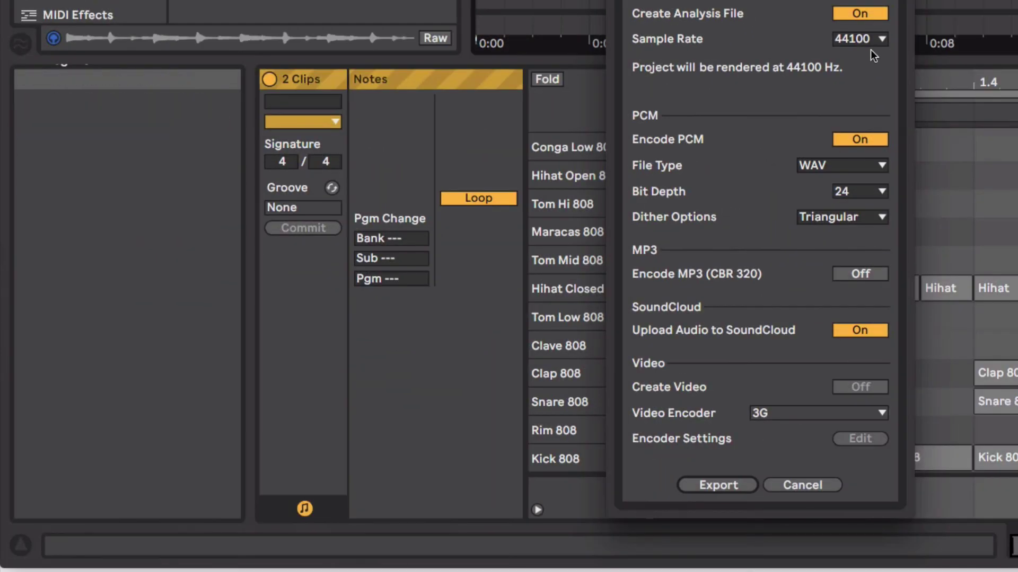
left_click(875, 16)
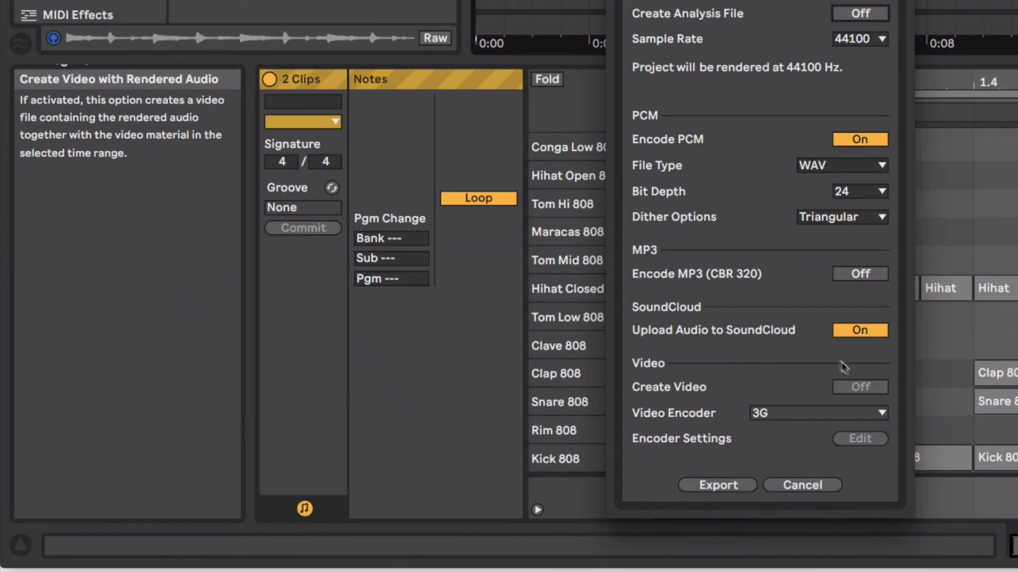
Step: Export the beat as an audio file saved to the Desktop
left_click(721, 485)
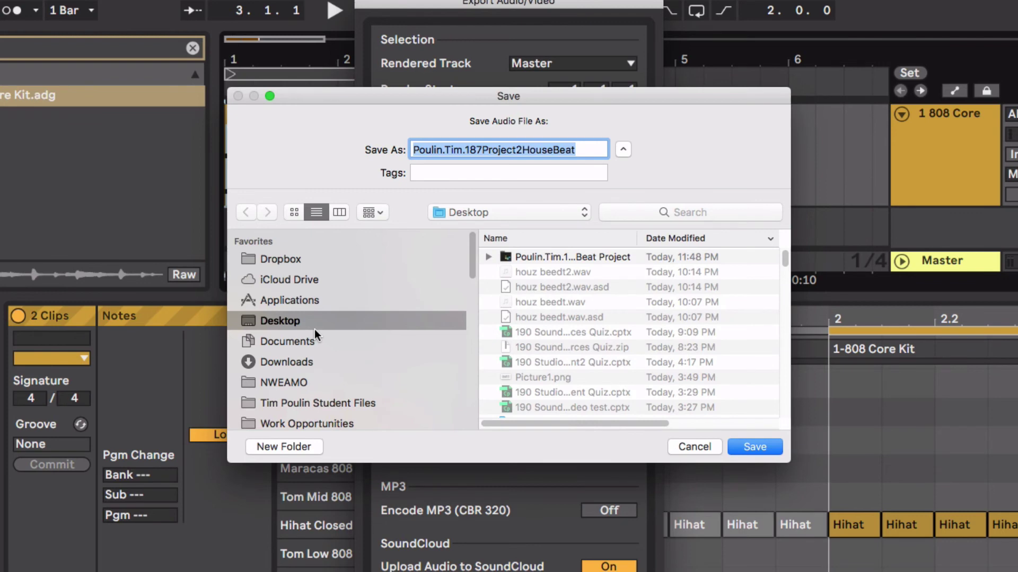
left_click(744, 446)
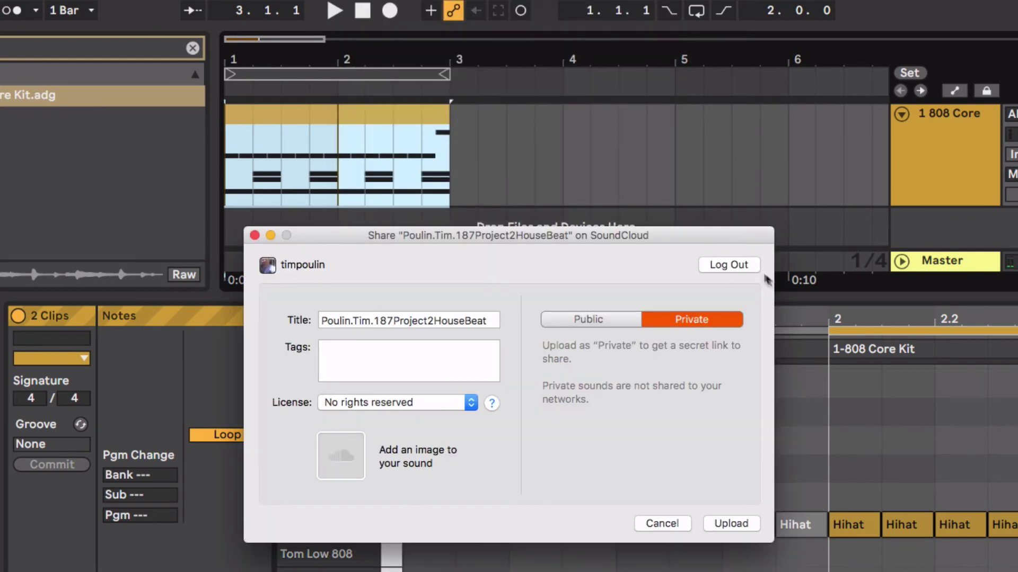
left_click(729, 265)
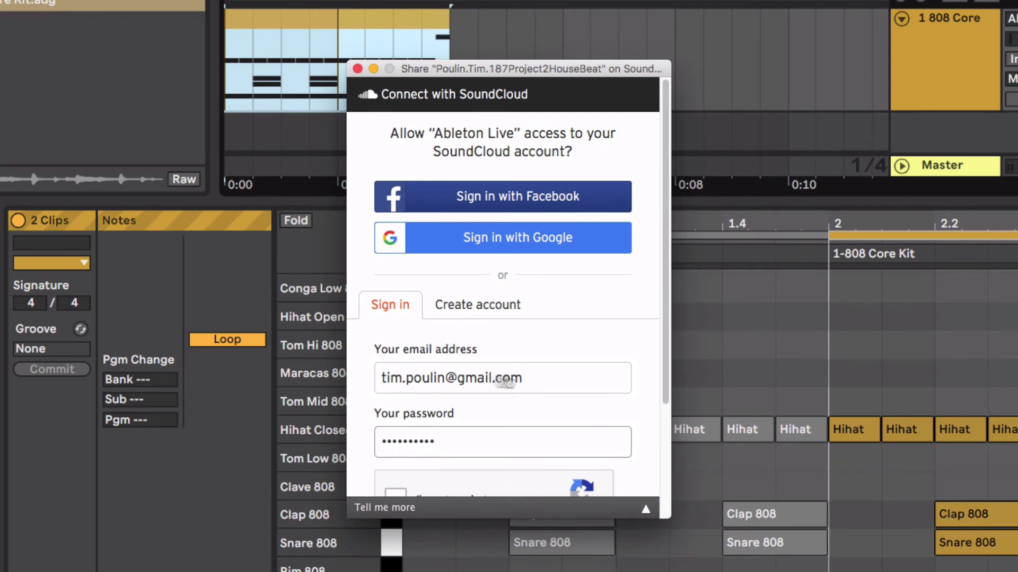
Step: Sign in to SoundCloud, pass the bus-image reCAPTCHA, and connect the account
scroll(552, 377, "down", 5)
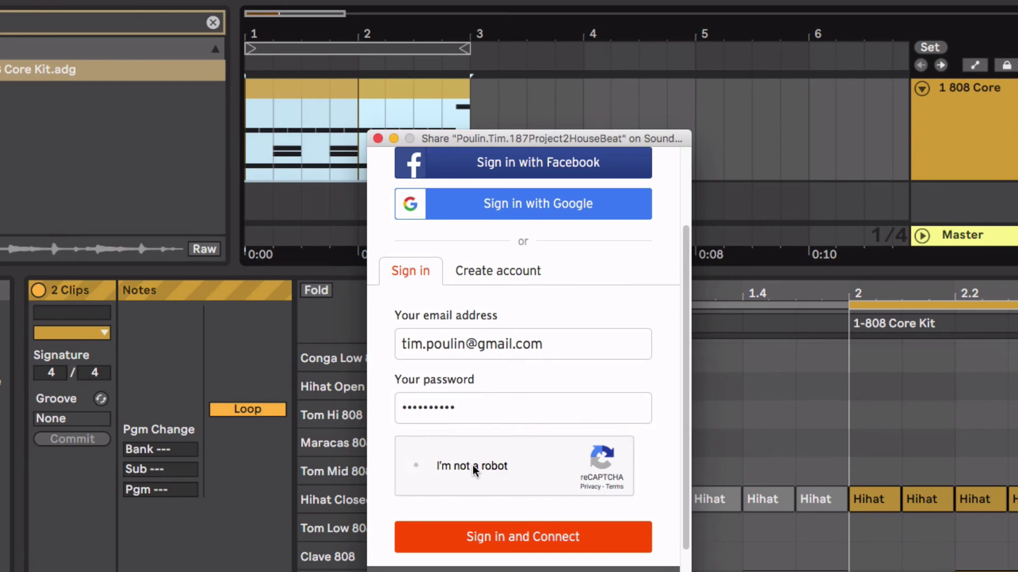
left_click(472, 465)
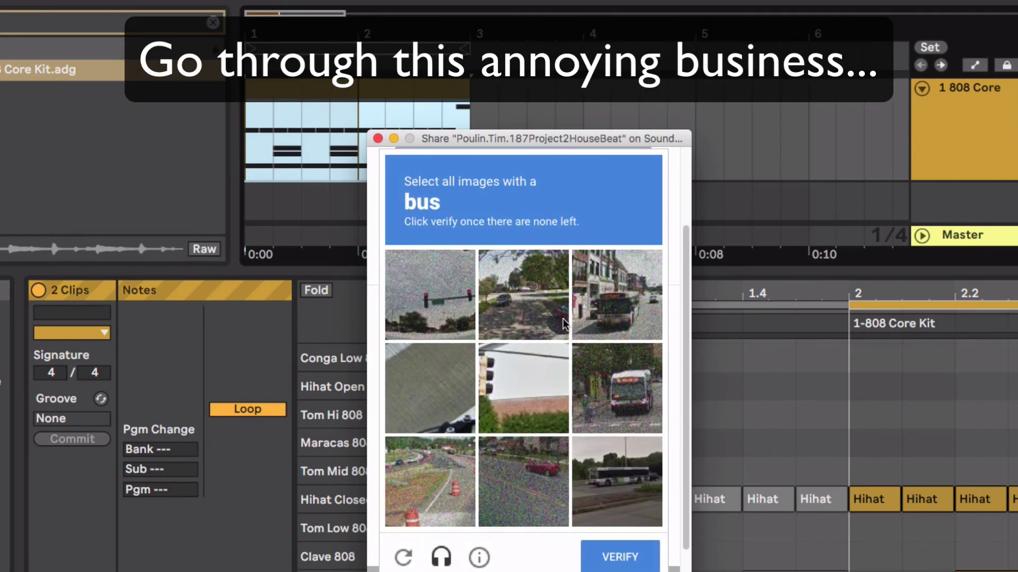
left_click(629, 387)
left_click(628, 313)
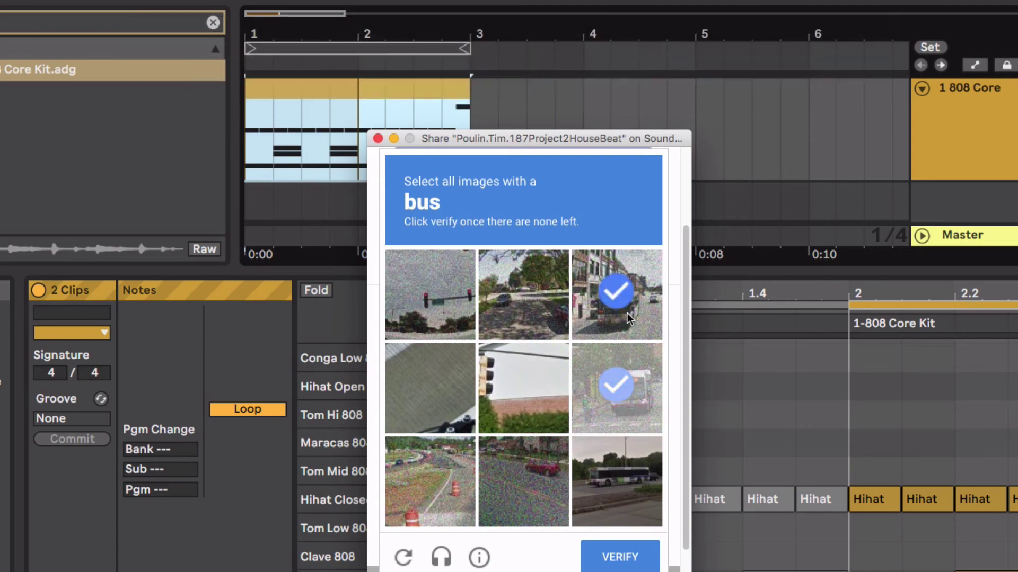
left_click(624, 485)
left_click(636, 555)
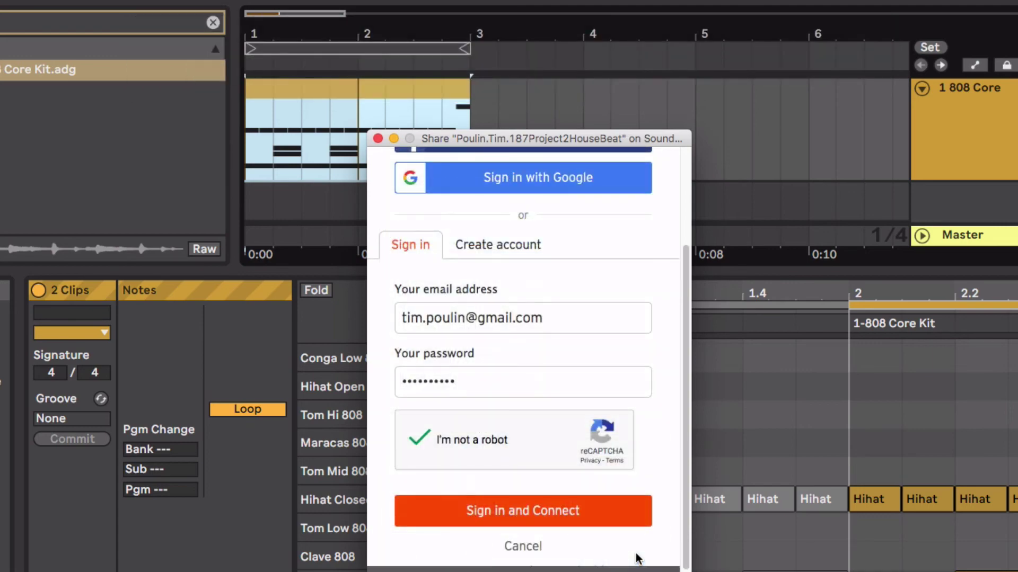
left_click(553, 511)
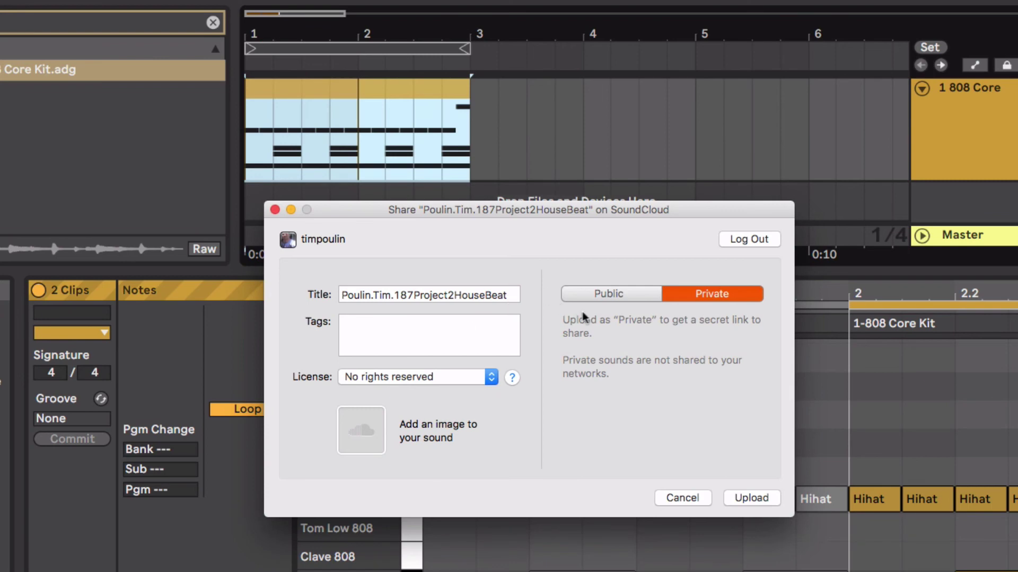
Step: Set the SoundCloud upload's visibility to Public
left_click(646, 293)
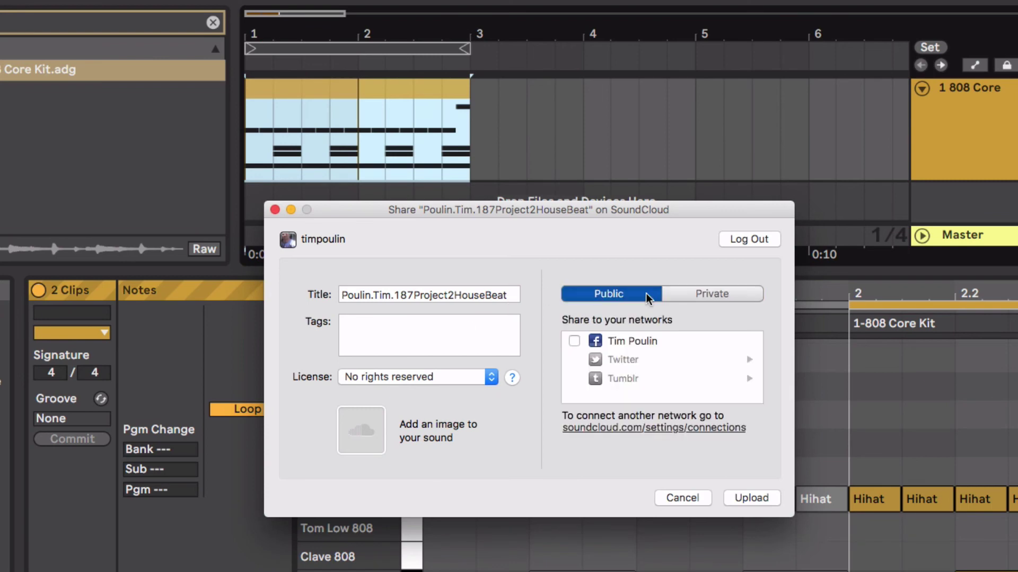
left_click(696, 292)
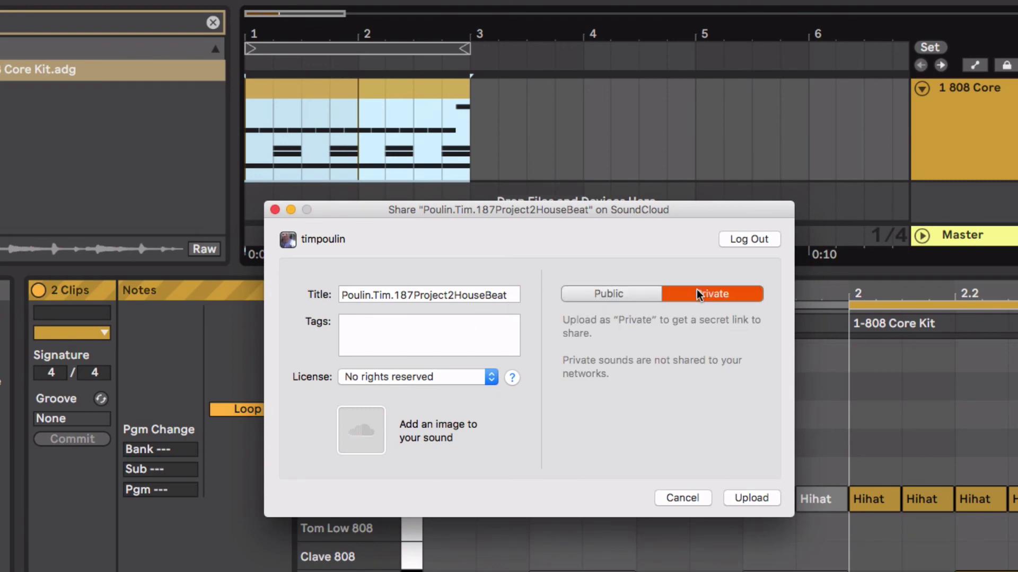
left_click(619, 295)
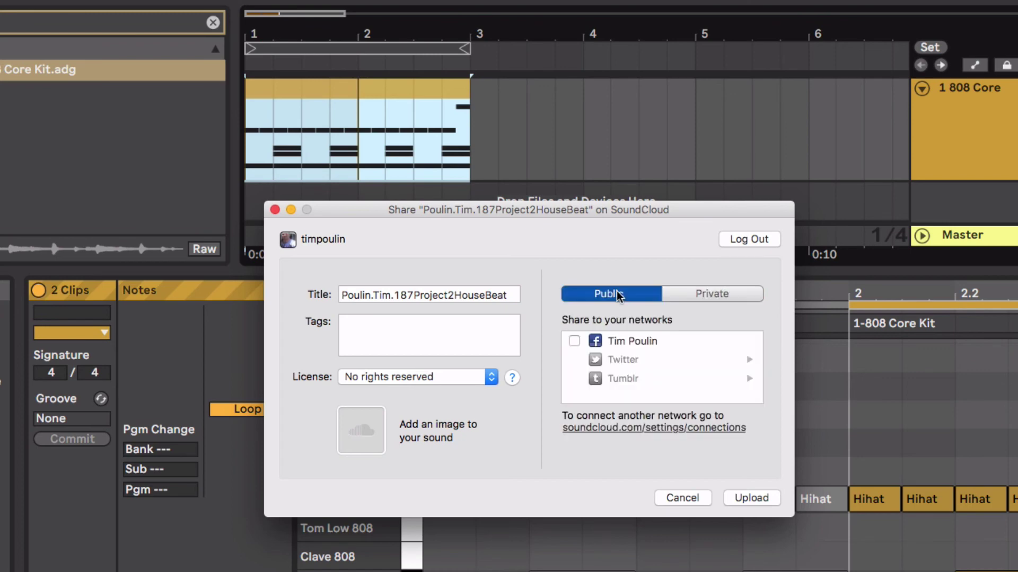
Step: Keep the No rights reserved license, upload the track, and play then pause it in the browser
left_click(424, 377)
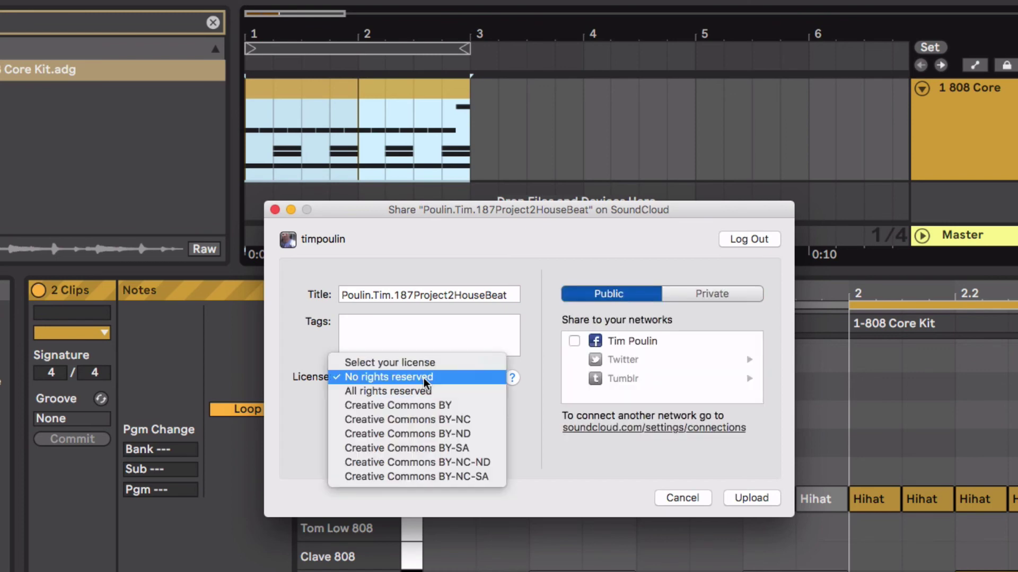
left_click(422, 376)
left_click(422, 376)
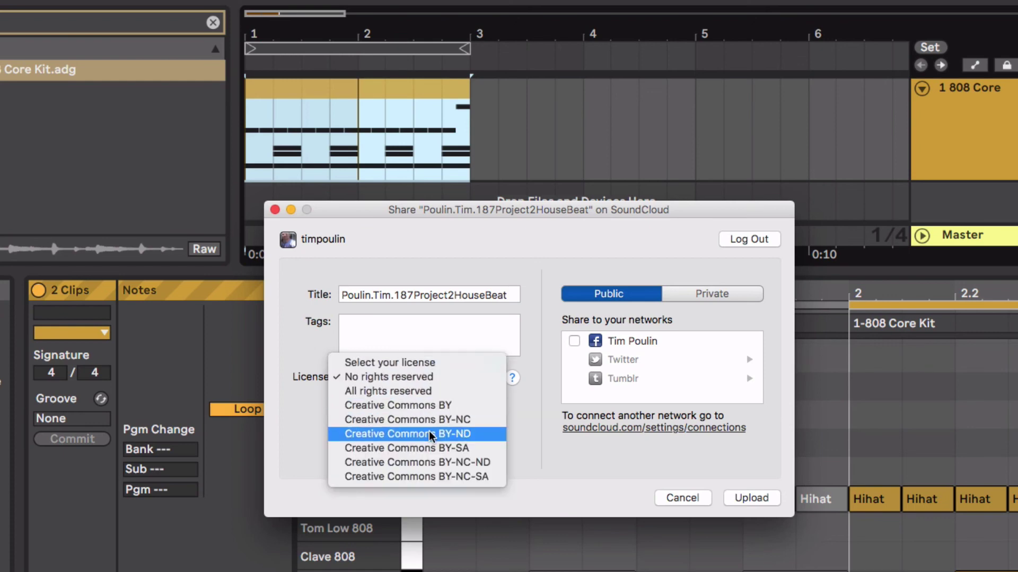
left_click(300, 413)
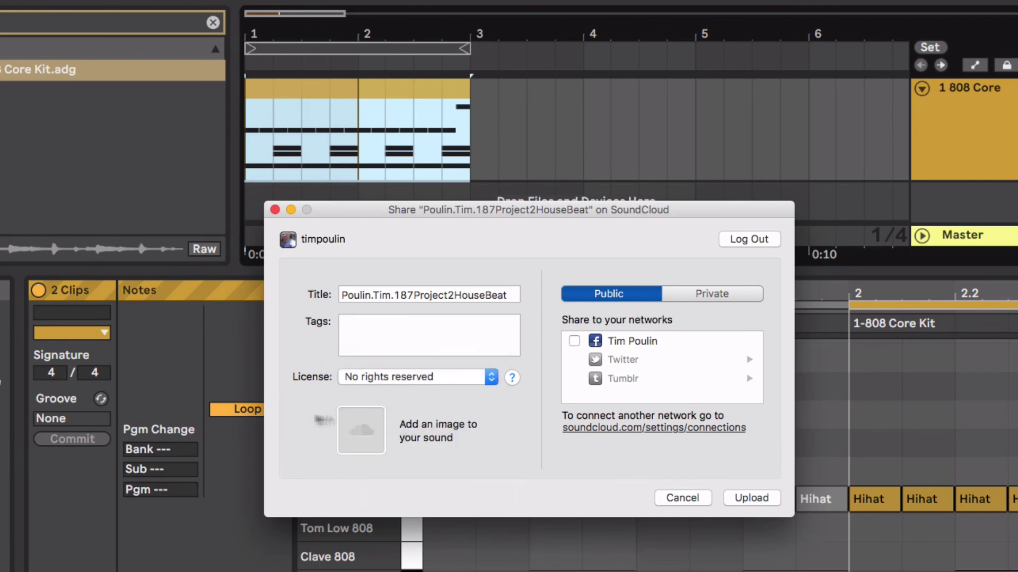
left_click(750, 495)
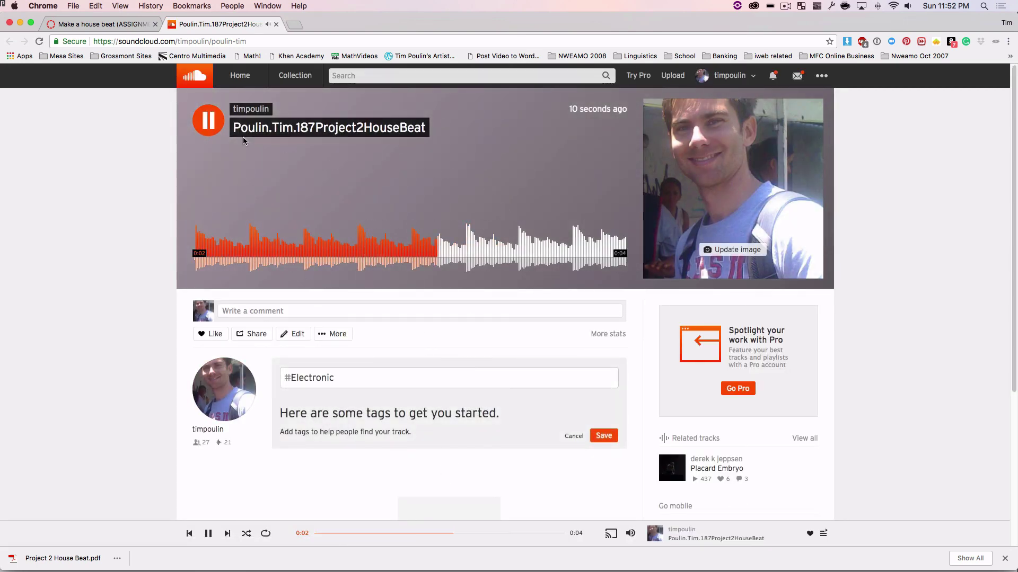
left_click(208, 120)
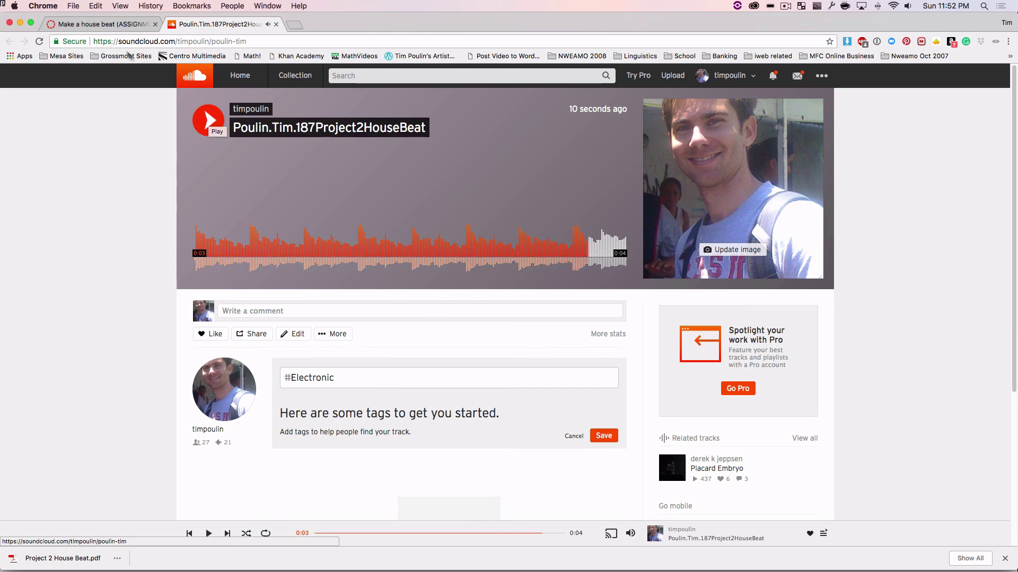
Step: On the Canvas assignment, choose Website URL, paste the SoundCloud track link, and submit
left_click(114, 24)
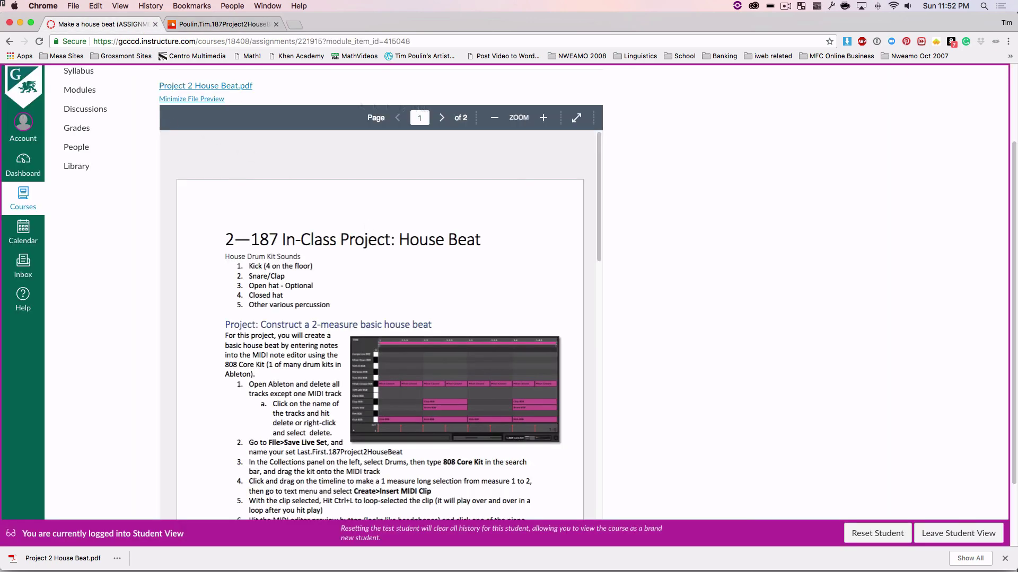
scroll(705, 150, "up", 5)
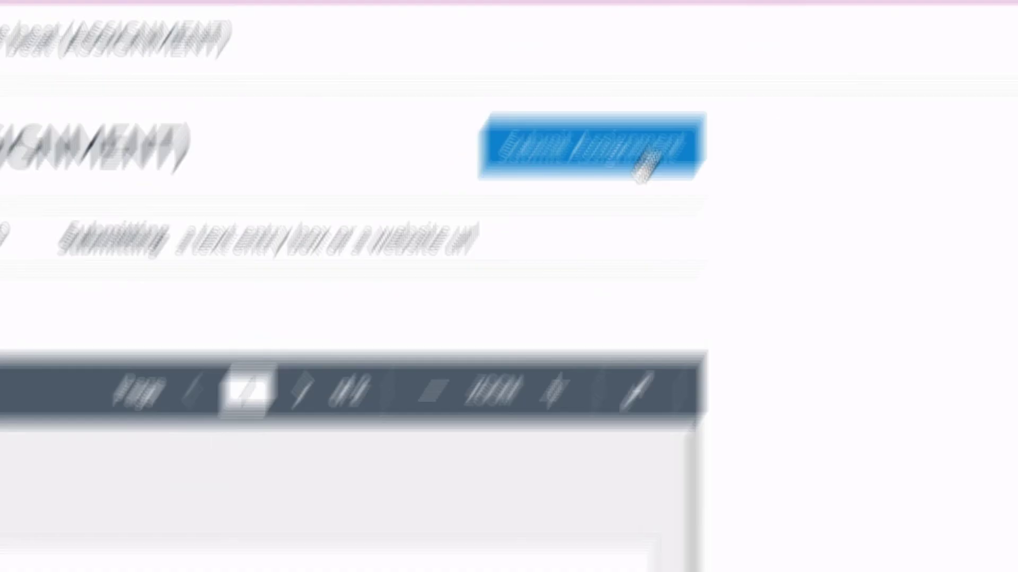
left_click(610, 214)
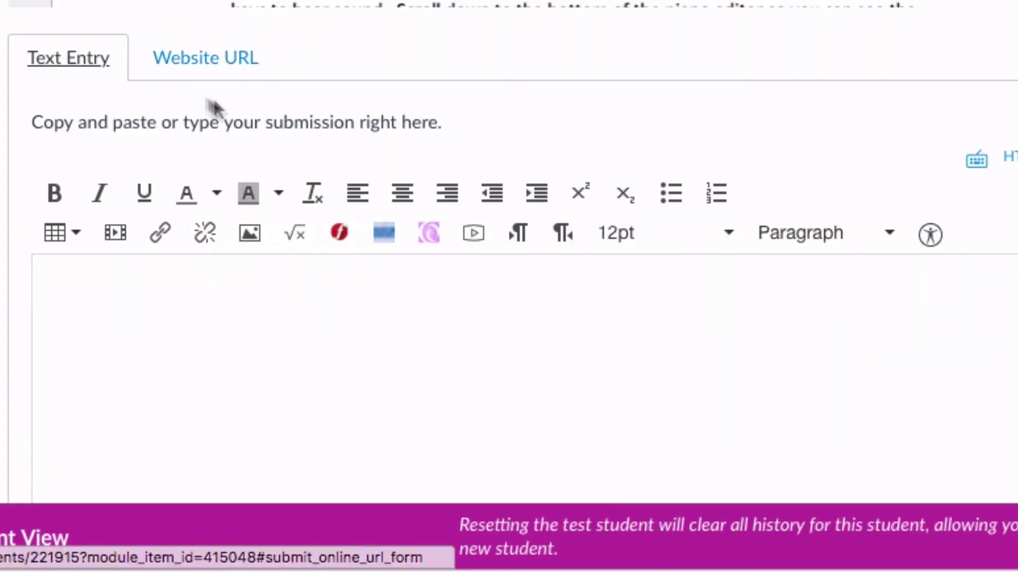
left_click(202, 59)
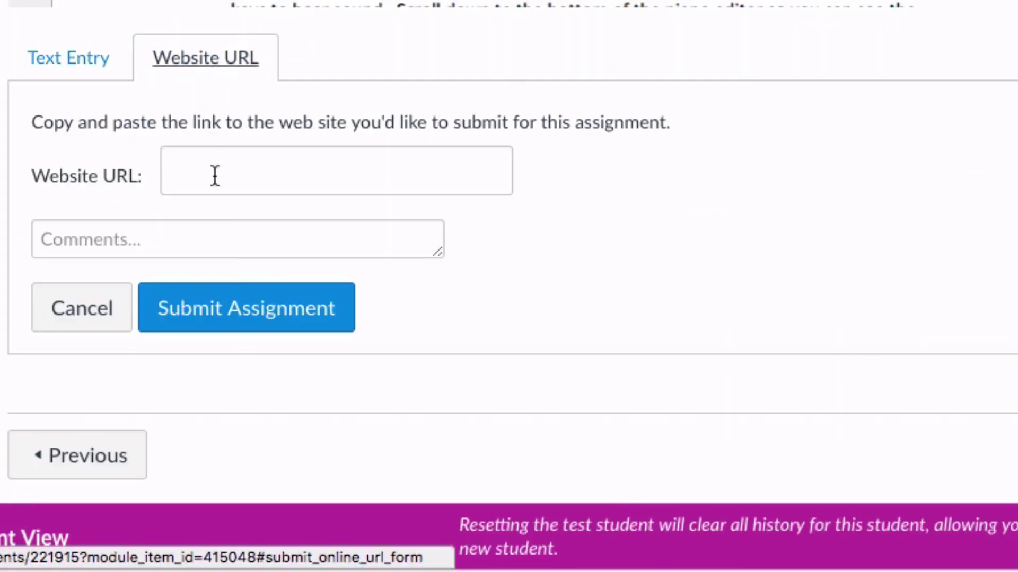
left_click(214, 176)
key("ctrl+v")
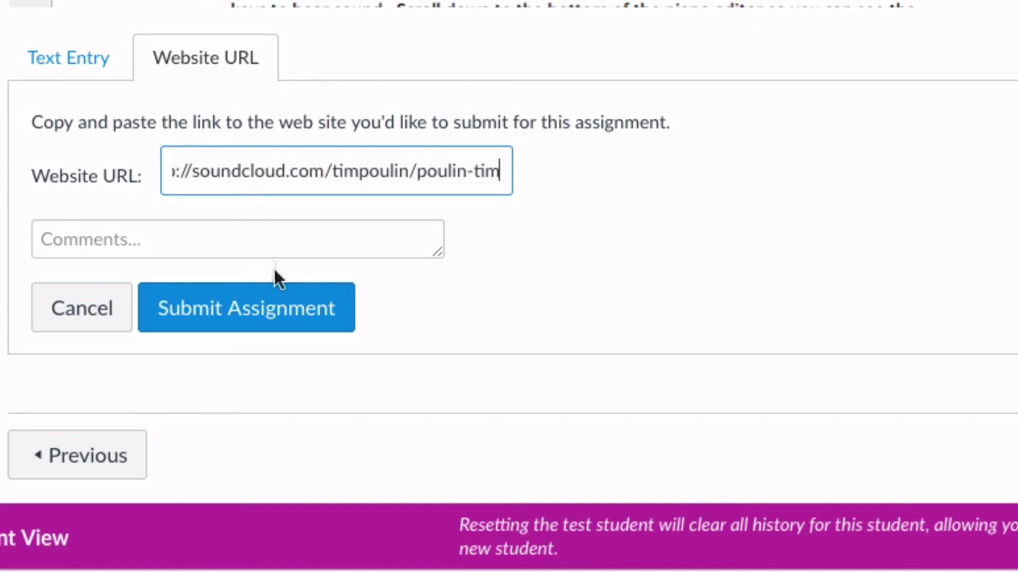
left_click(271, 311)
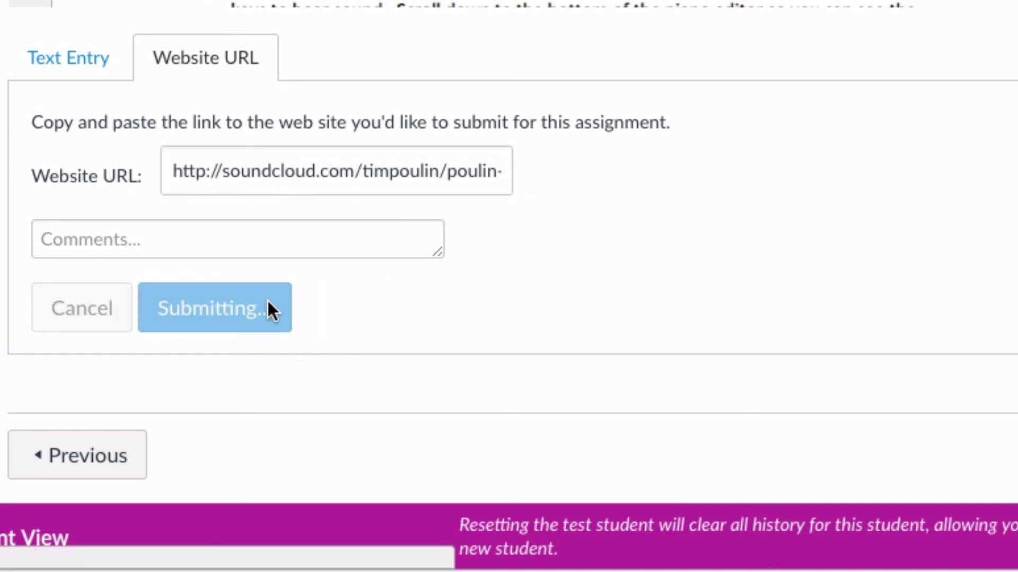